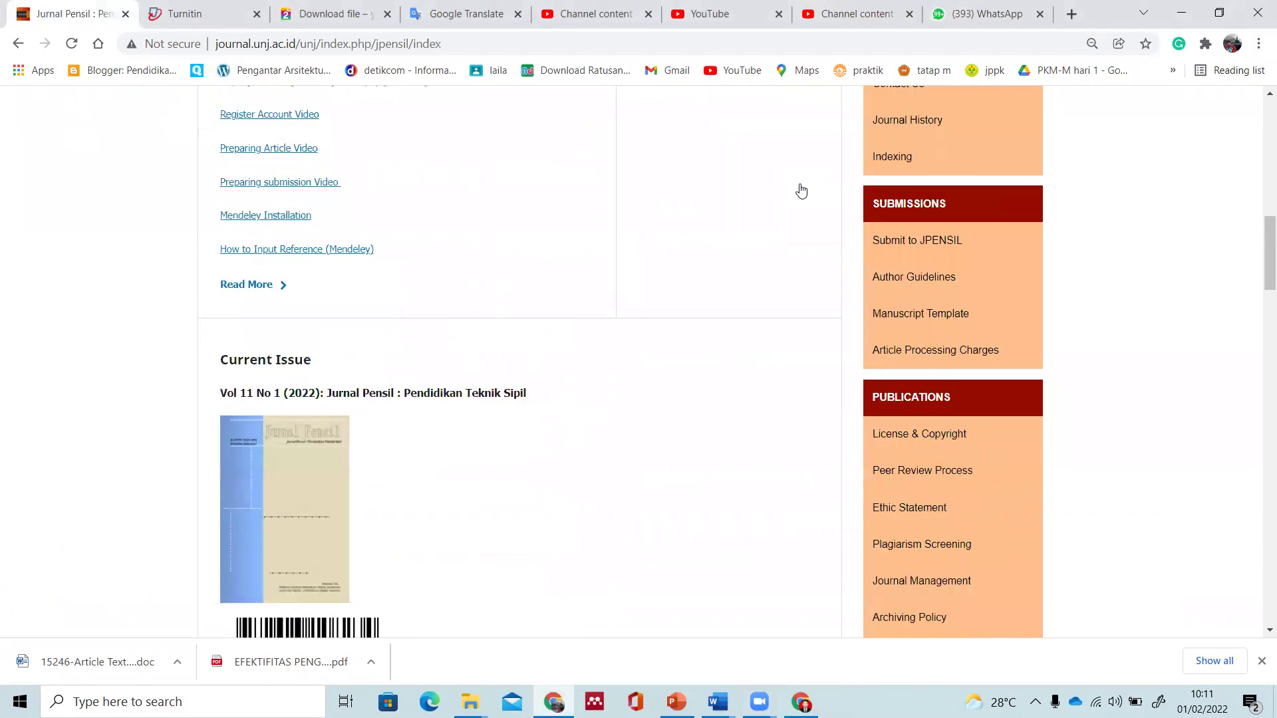
Step: Open the current issue of Jurnal Pensil, Vol 11 No 1 (2022), at its DOI and article list
scroll(350, 184, up, 1)
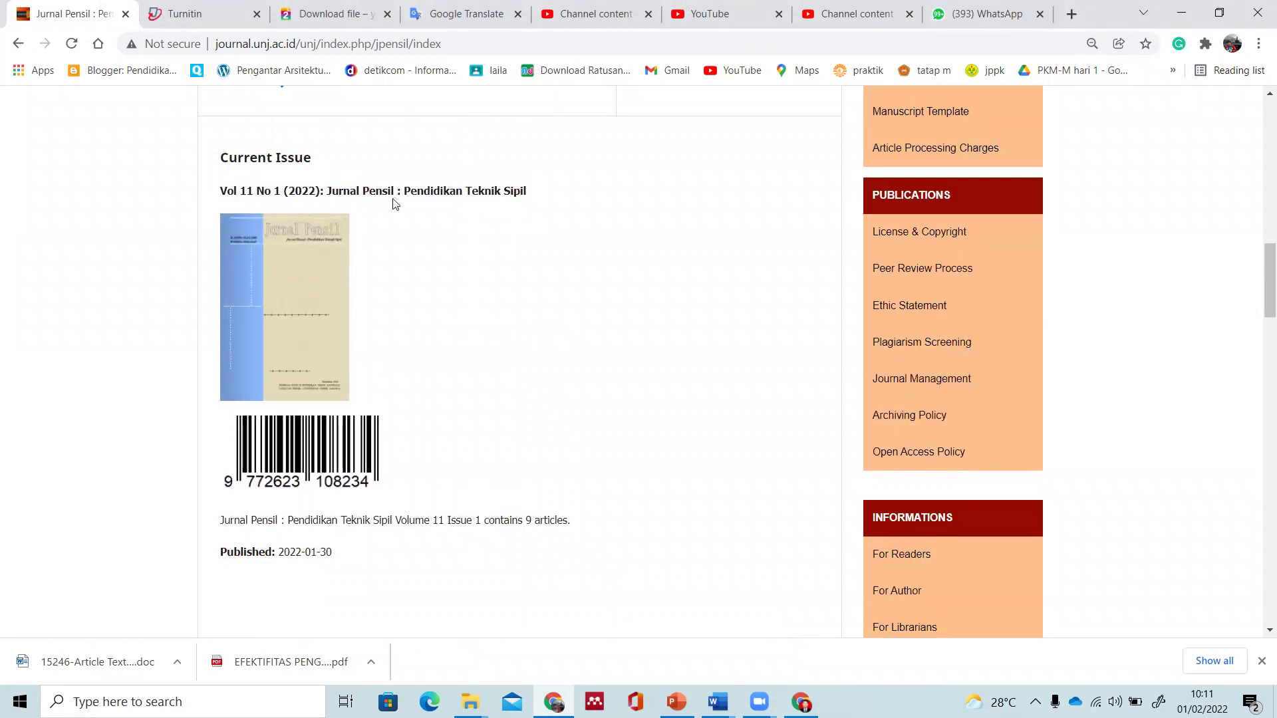
scroll(564, 293, up, 15)
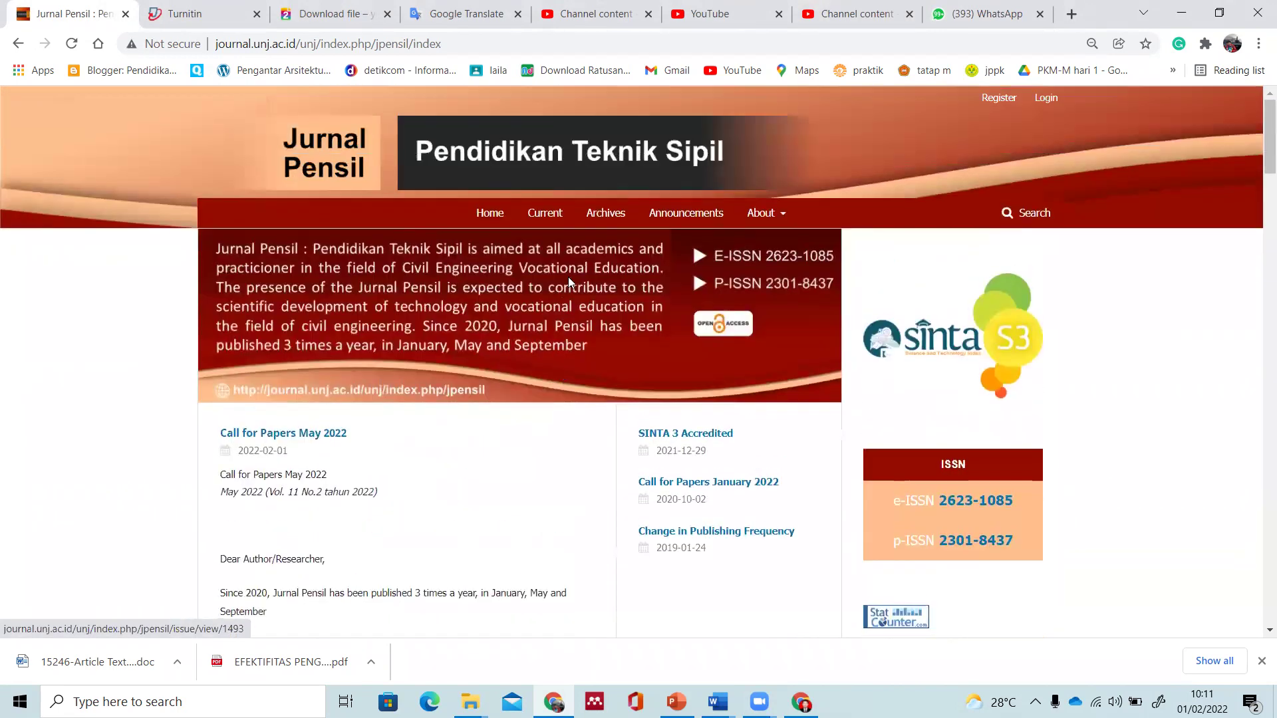
key(F5)
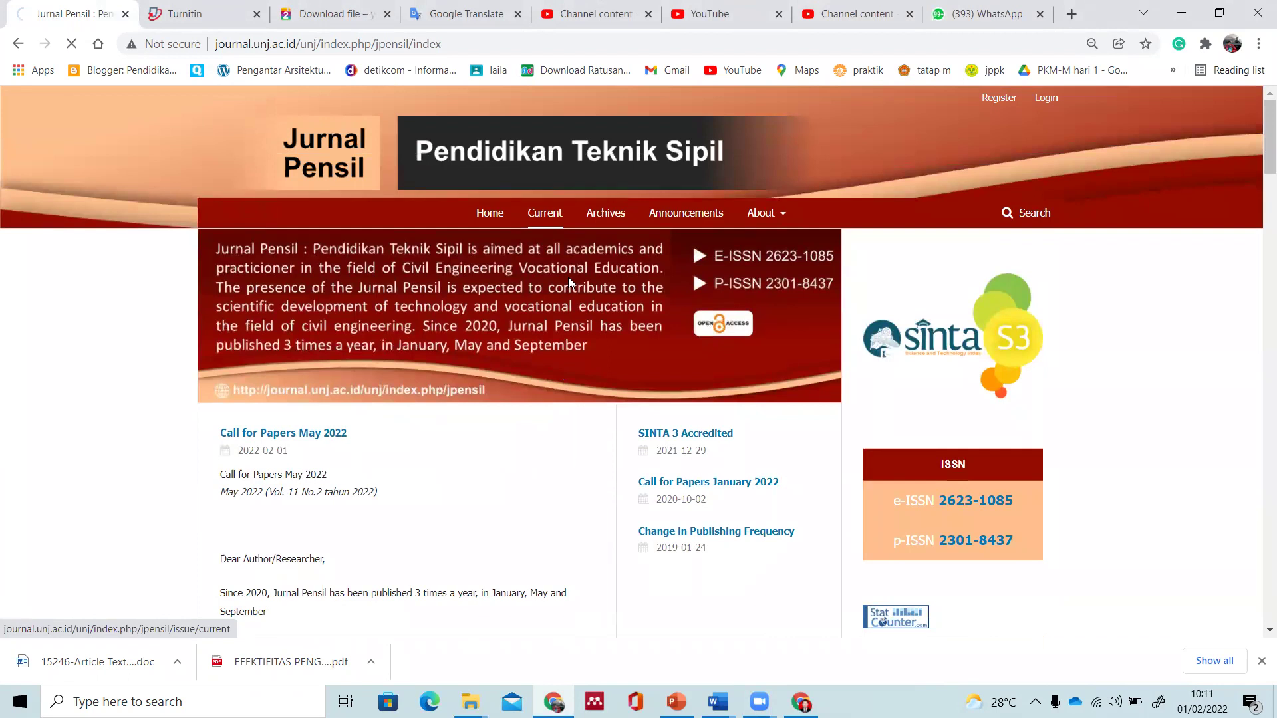
scroll(568, 282, down, 3)
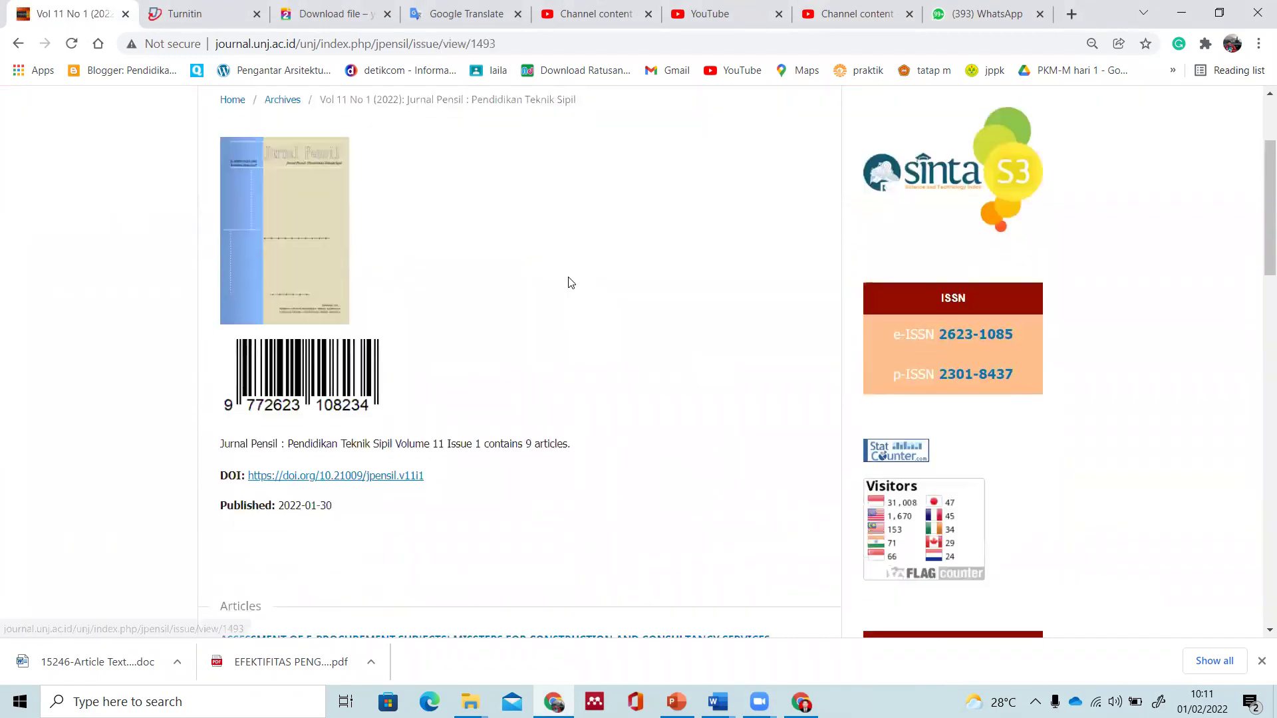
scroll(568, 281, down, 2)
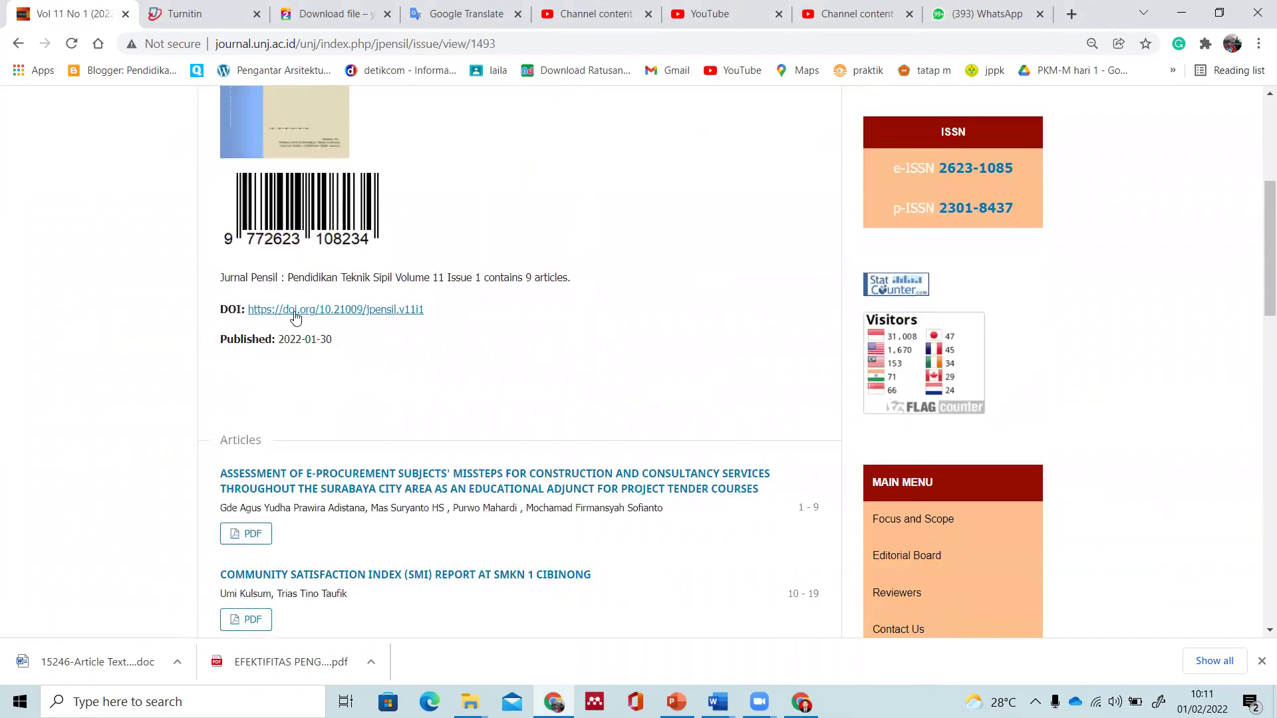
Step: Follow the issue's DOI link and examine the issue page with its DOI and article list
click(341, 312)
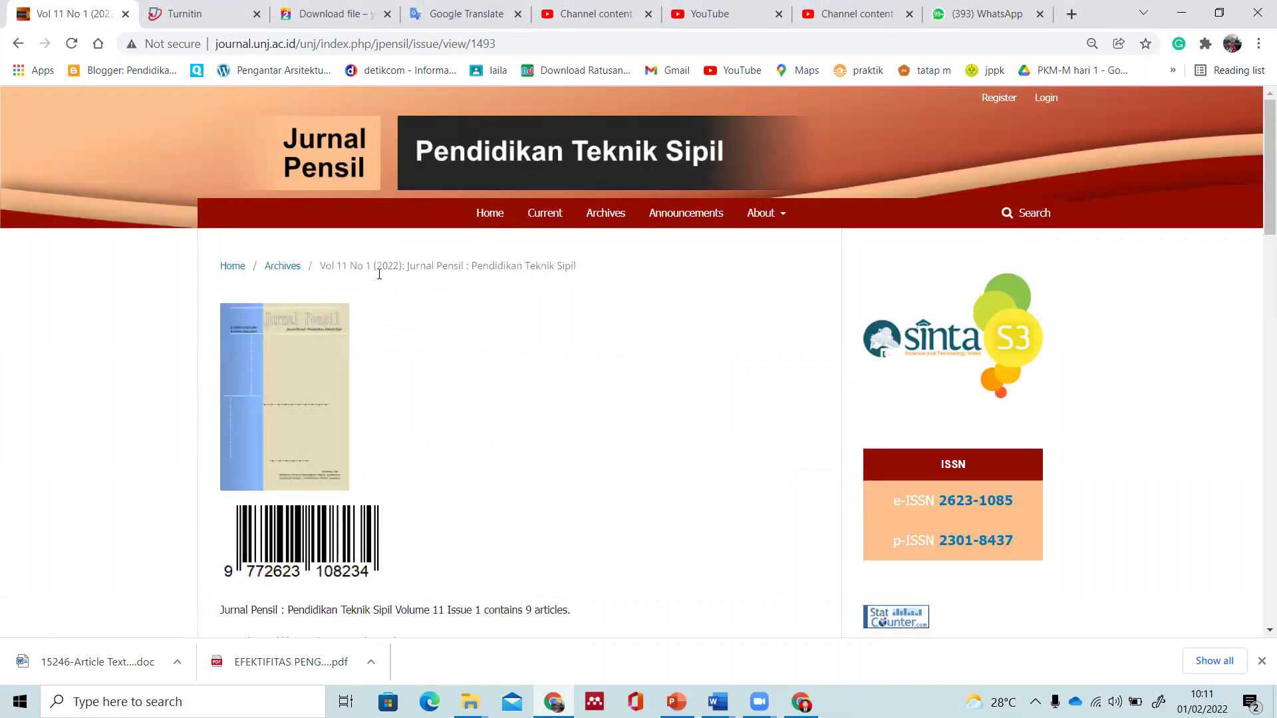
scroll(507, 370, down, 3)
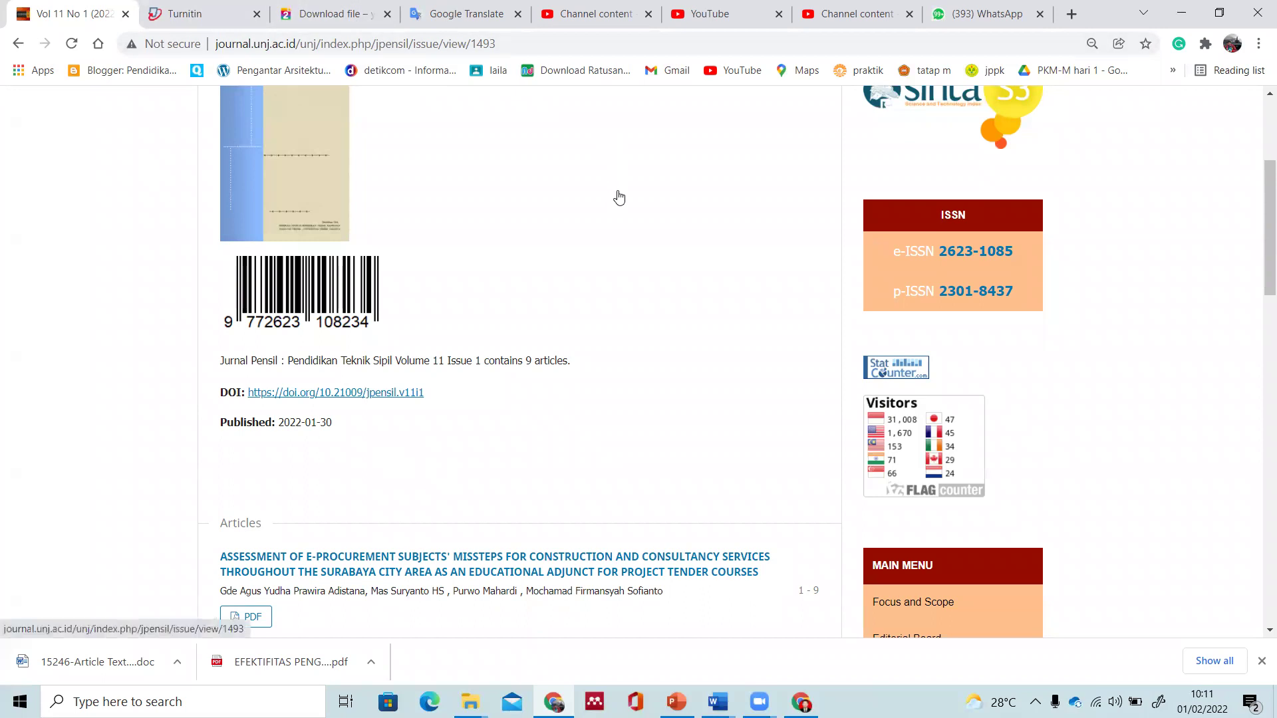
scroll(616, 195, down, 2)
scroll(616, 195, up, 1)
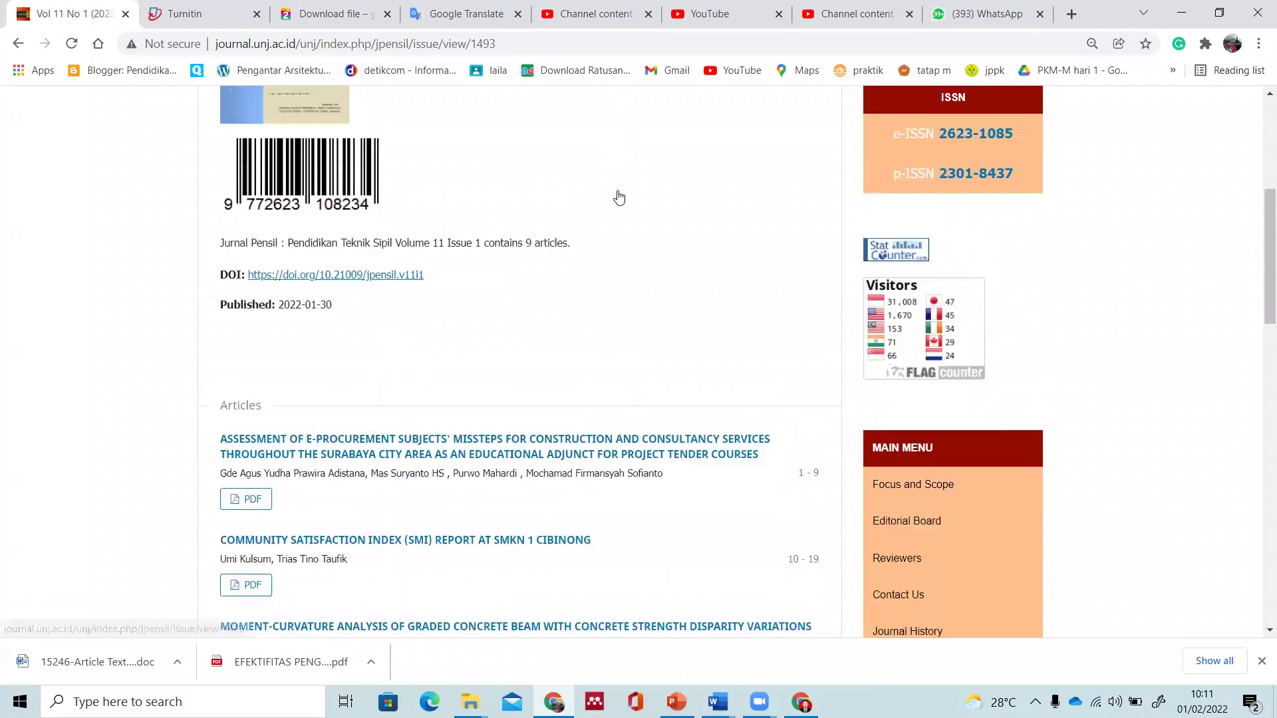
scroll(419, 348, up, 1)
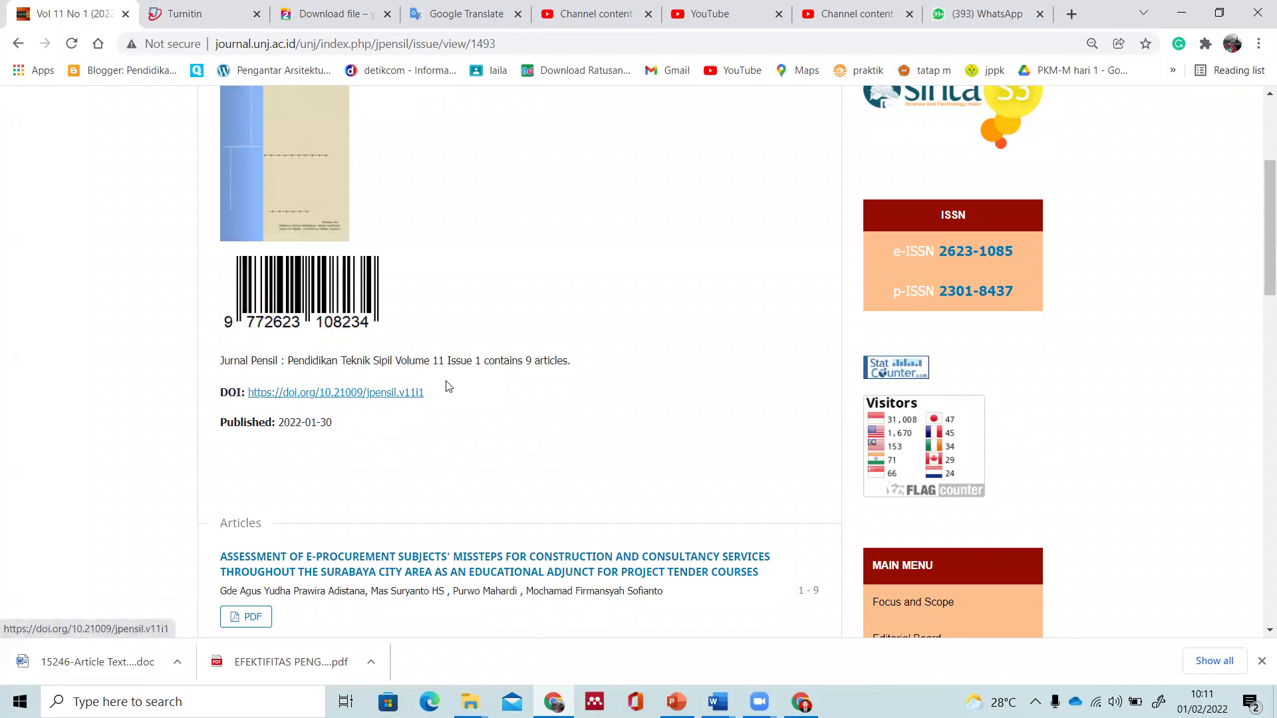
scroll(459, 393, down, 2)
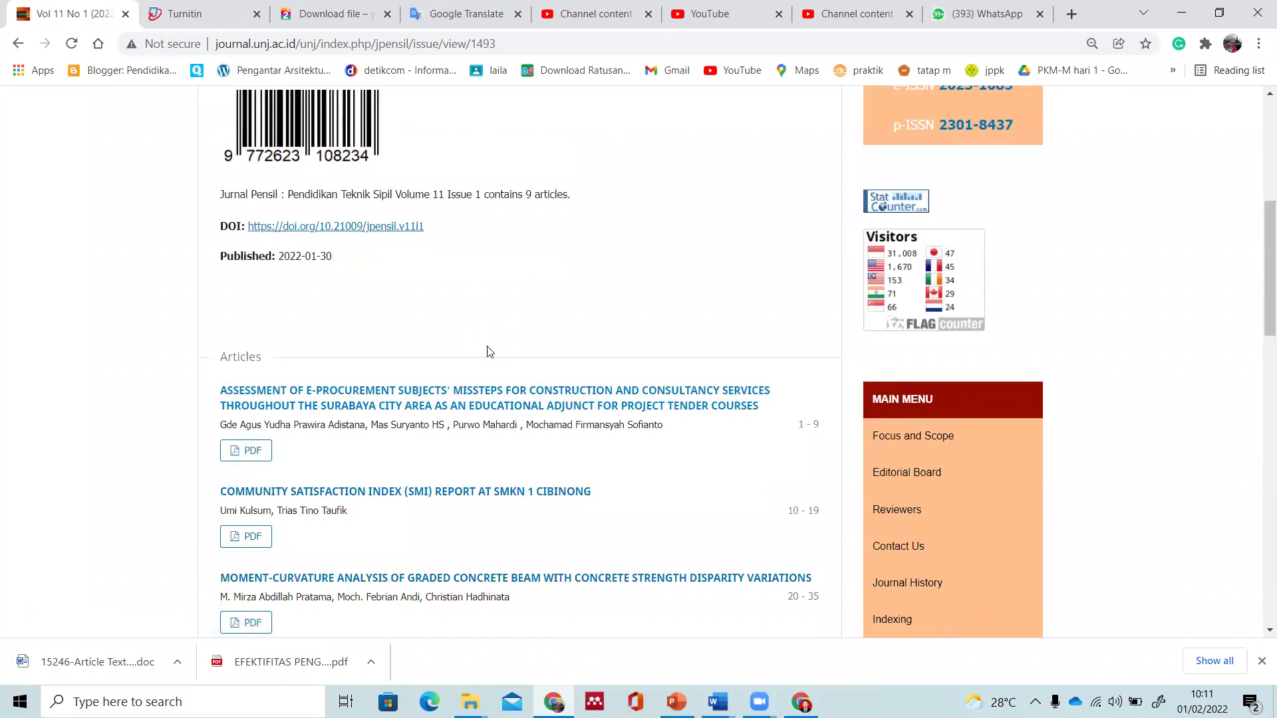
scroll(464, 408, down, 2)
Step: Open the issue's first article, on e-procurement subjects' missteps, and review its DOI, abstract and references
click(400, 236)
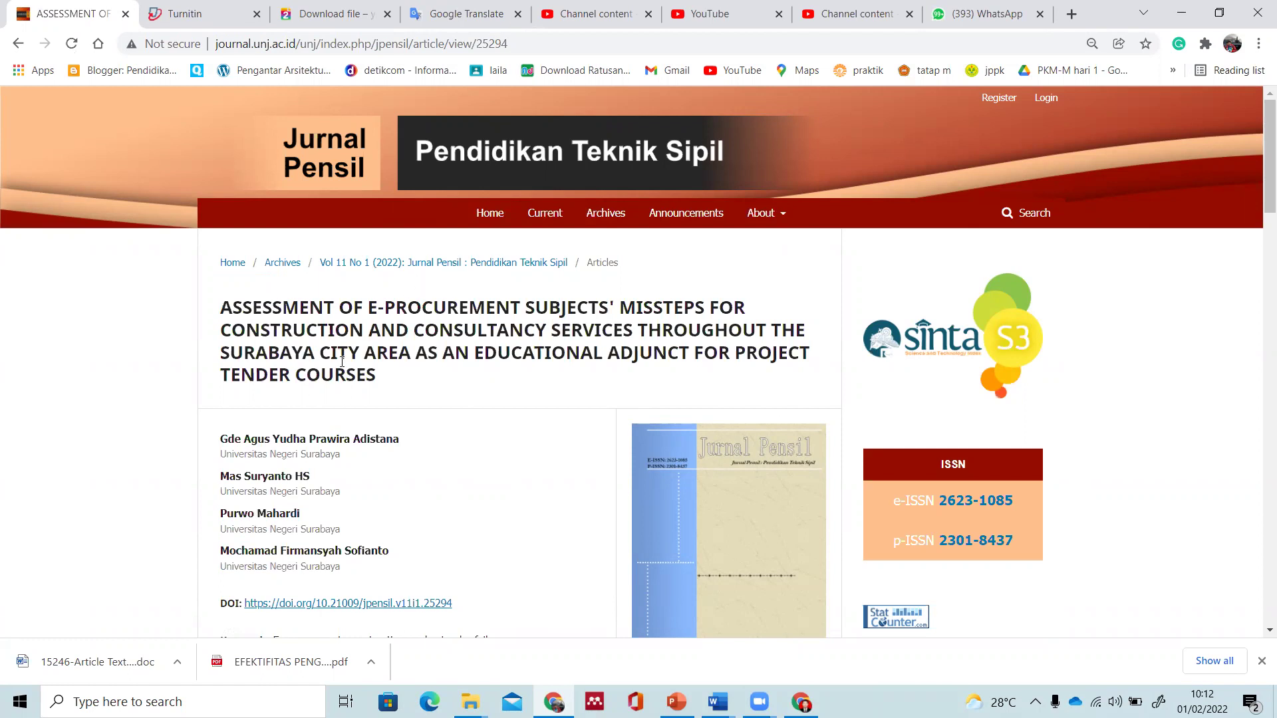
scroll(435, 431, down, 10)
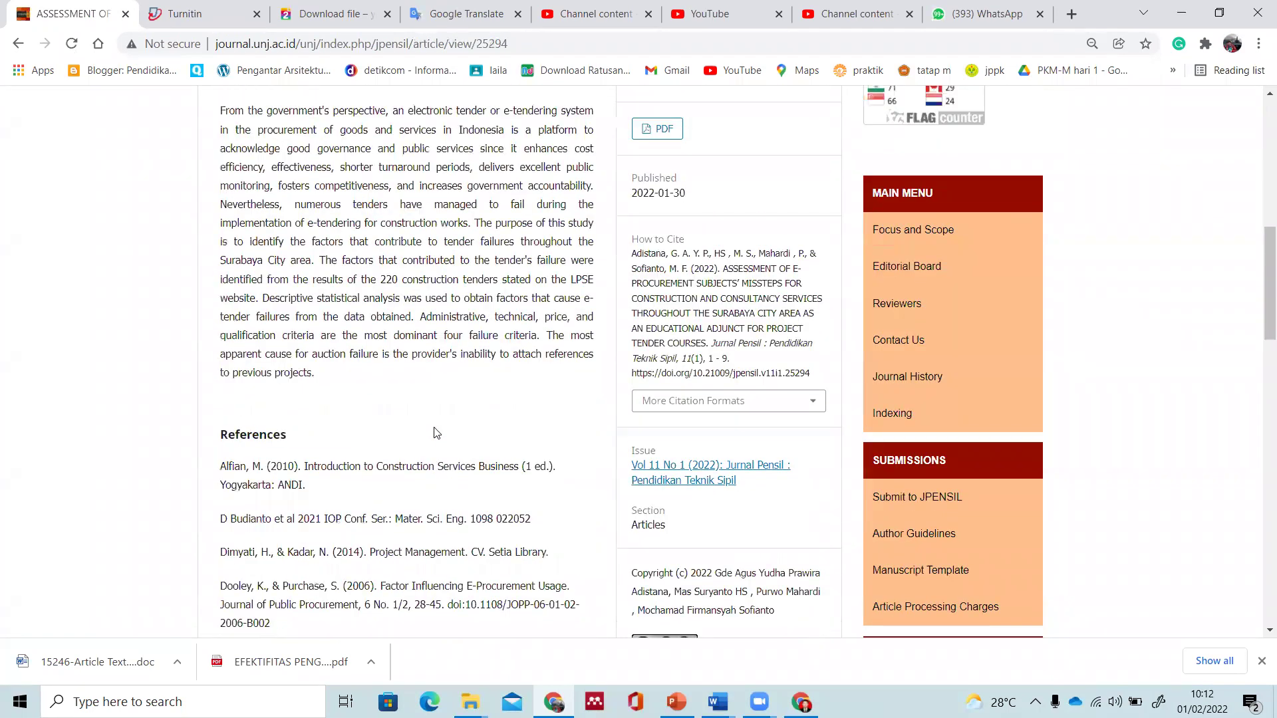
scroll(434, 431, down, 20)
scroll(435, 427, up, 20)
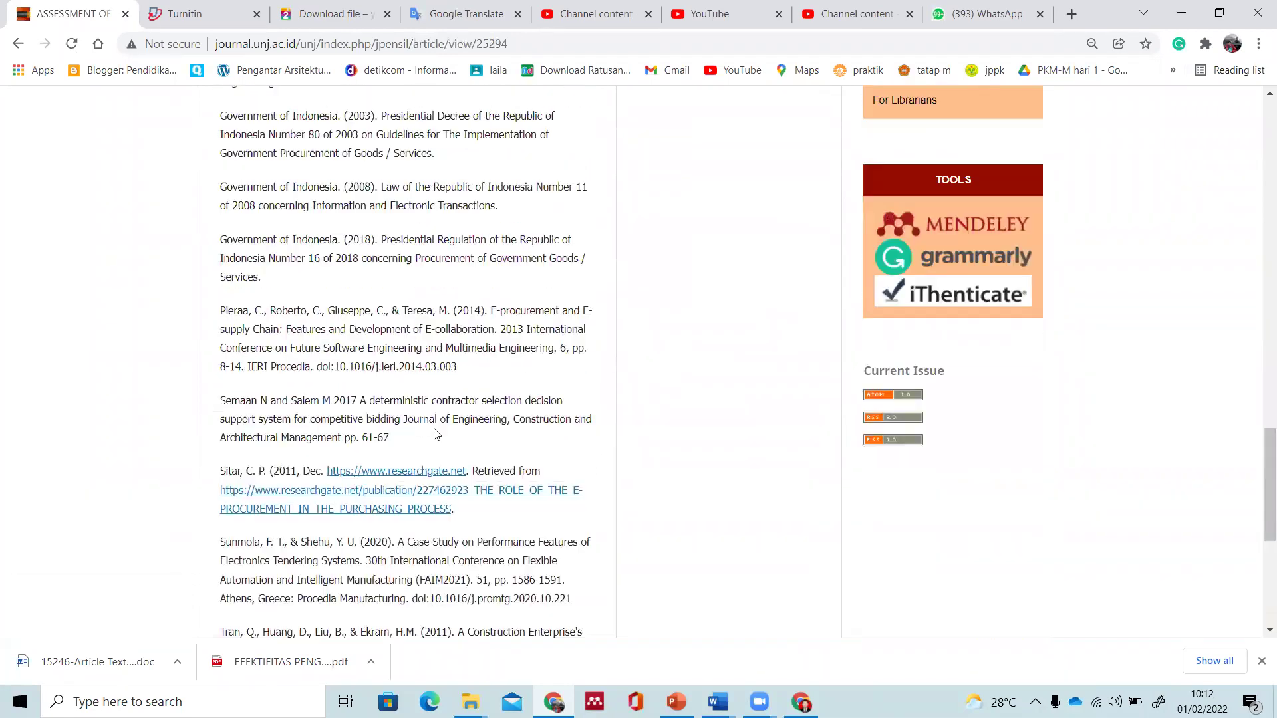
scroll(228, 384, up, 1)
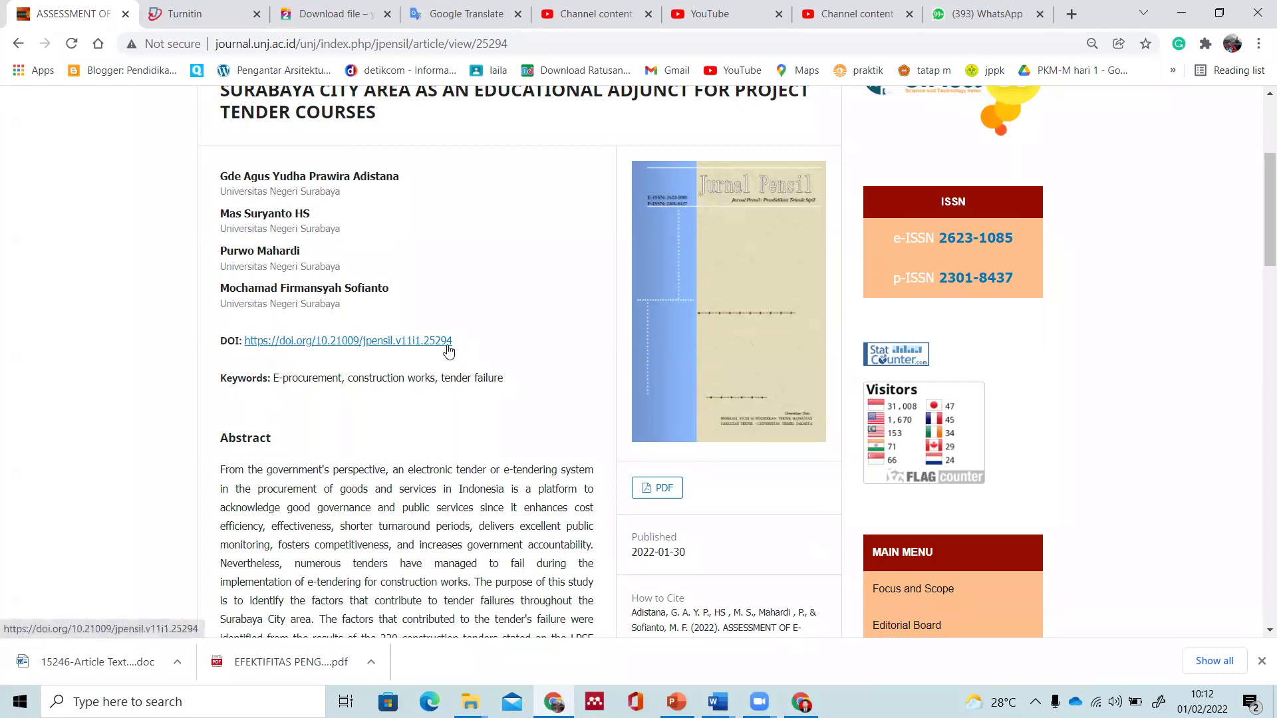
Step: Follow the e-procurement article's DOI link and check the article page it leads to
click(405, 341)
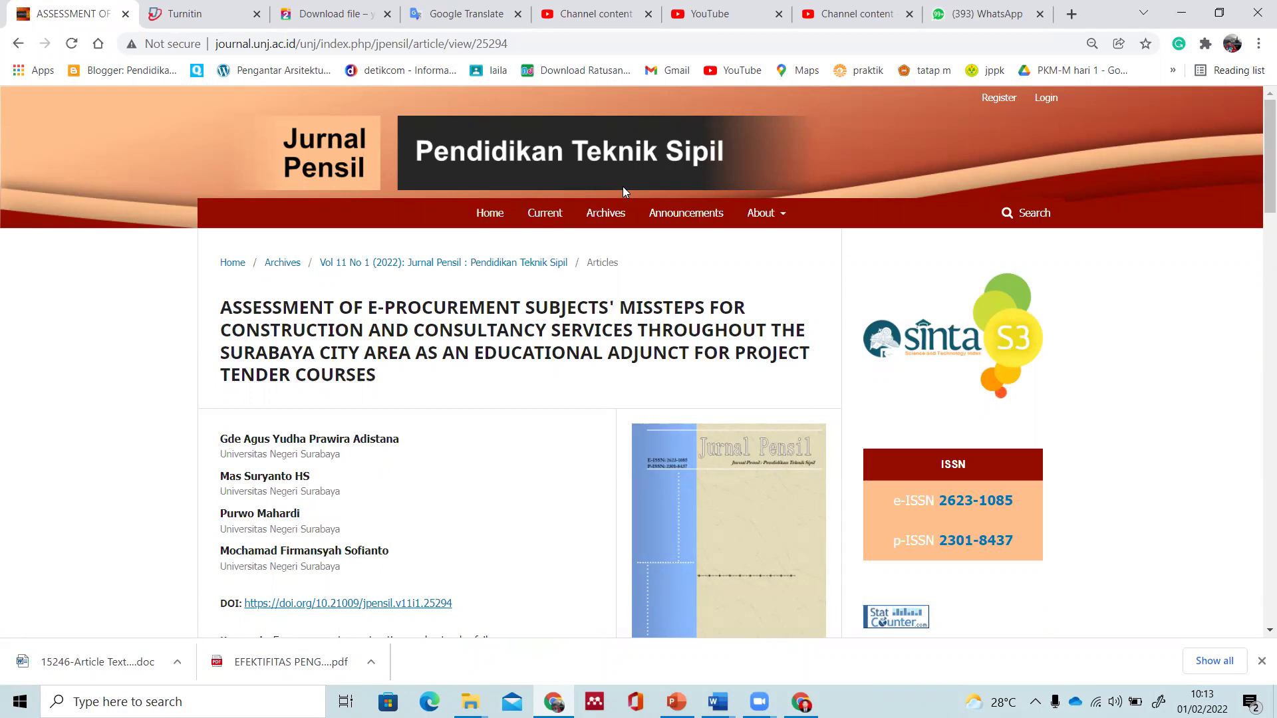
scroll(285, 436, down, 3)
scroll(319, 315, up, 2)
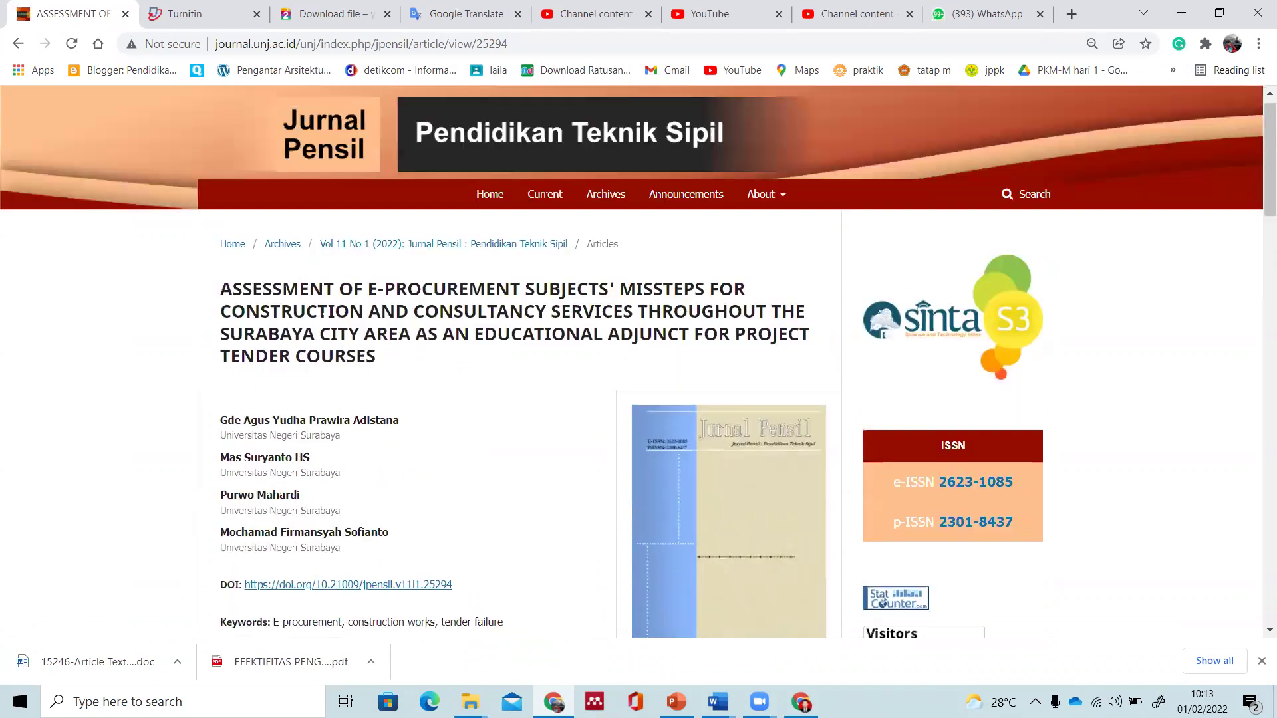
scroll(362, 470, down, 3)
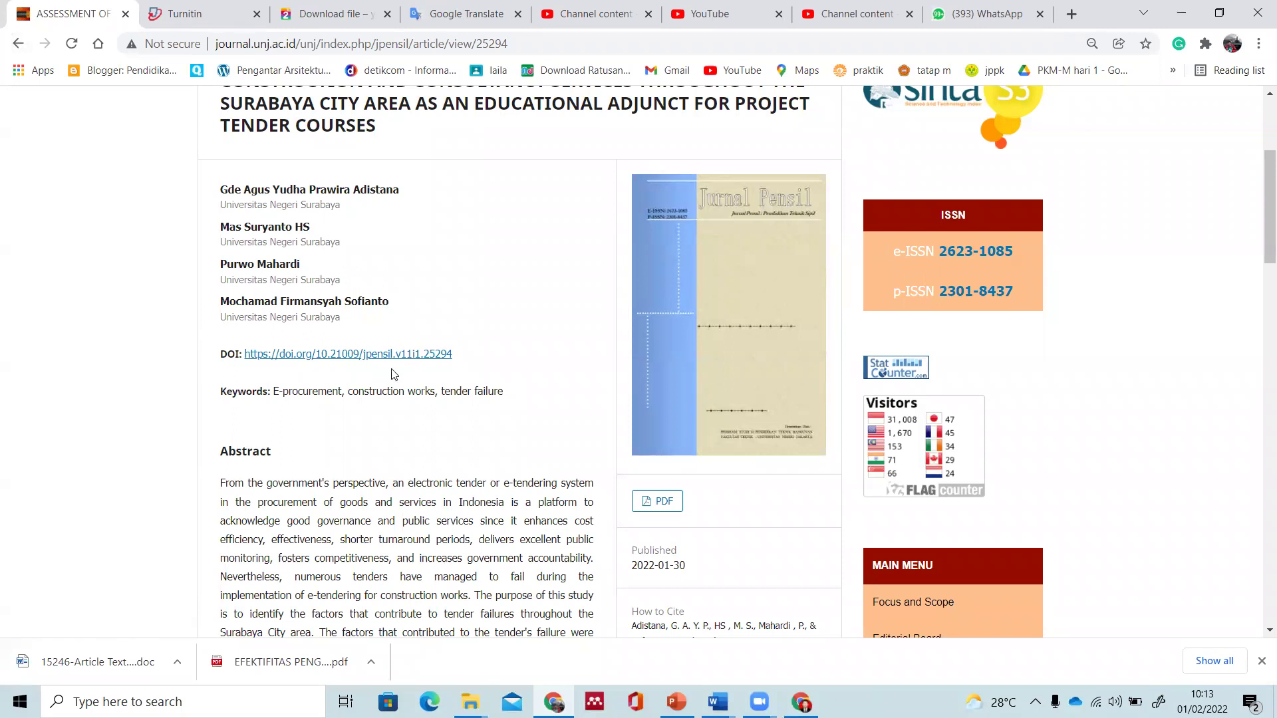
Step: Switch to Word and bring up the Article Text 1 document at the article history and DOI beside the abstract
click(718, 702)
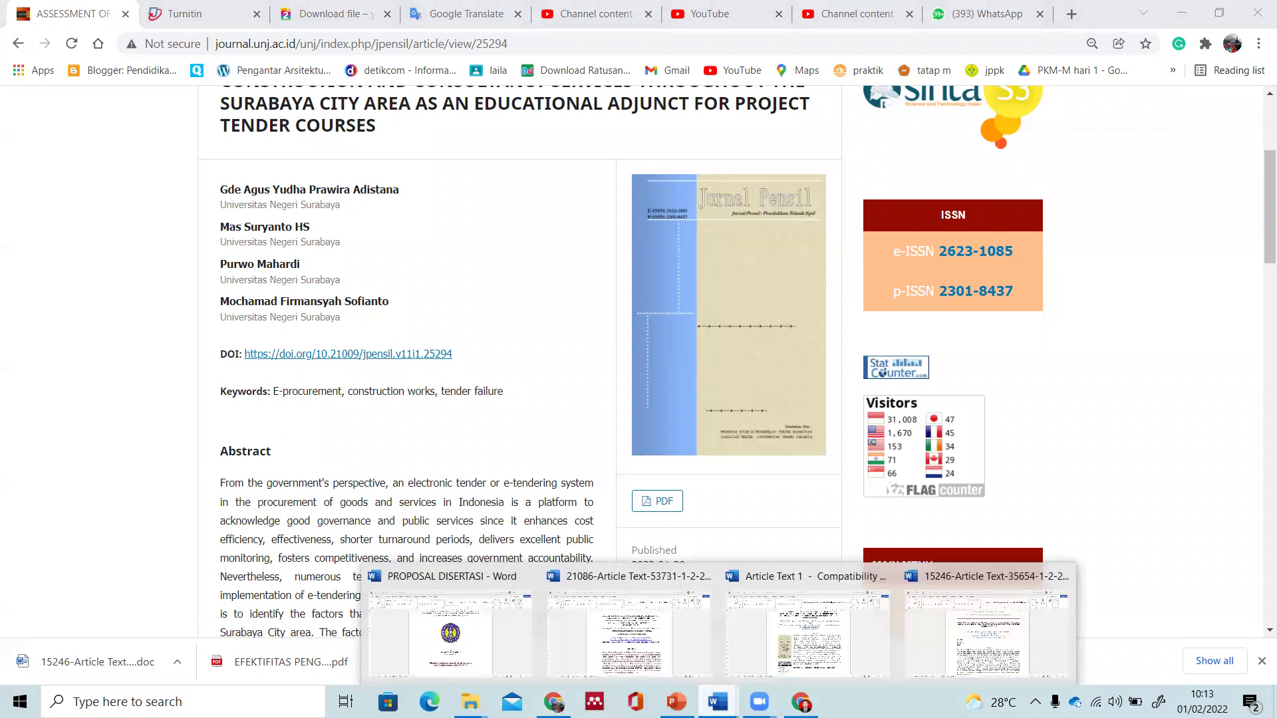
click(909, 629)
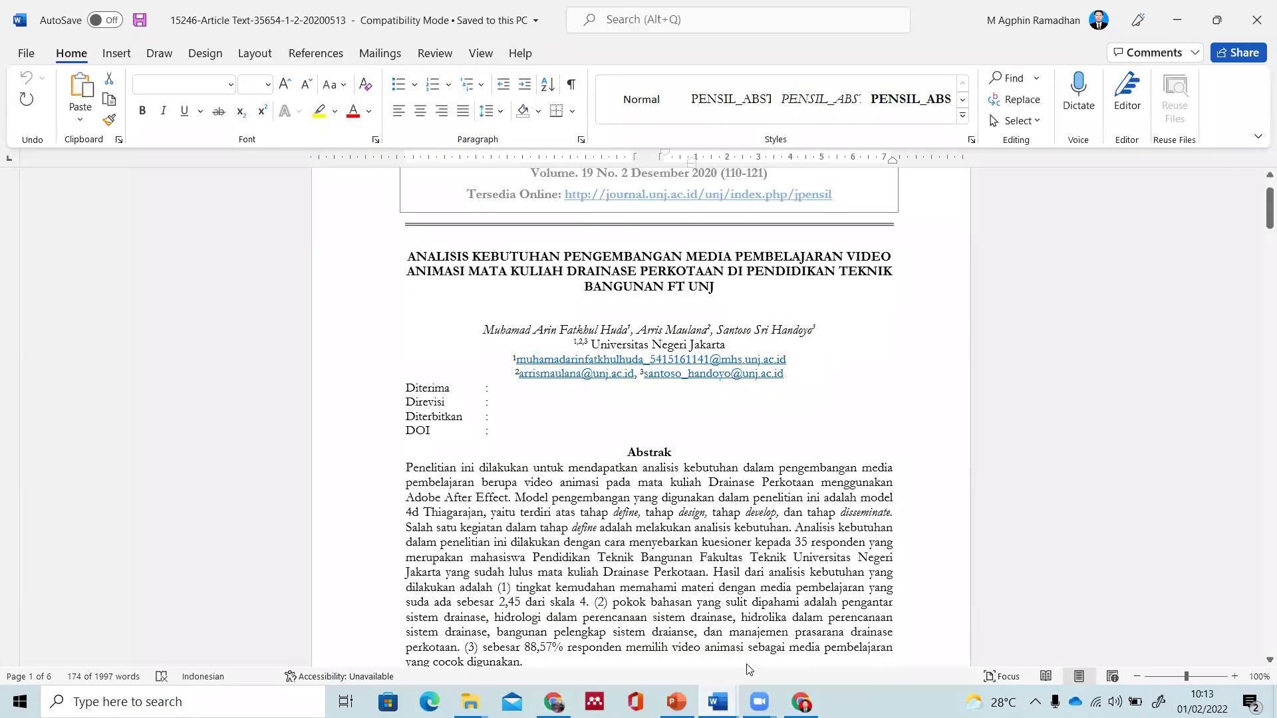
click(717, 702)
click(812, 629)
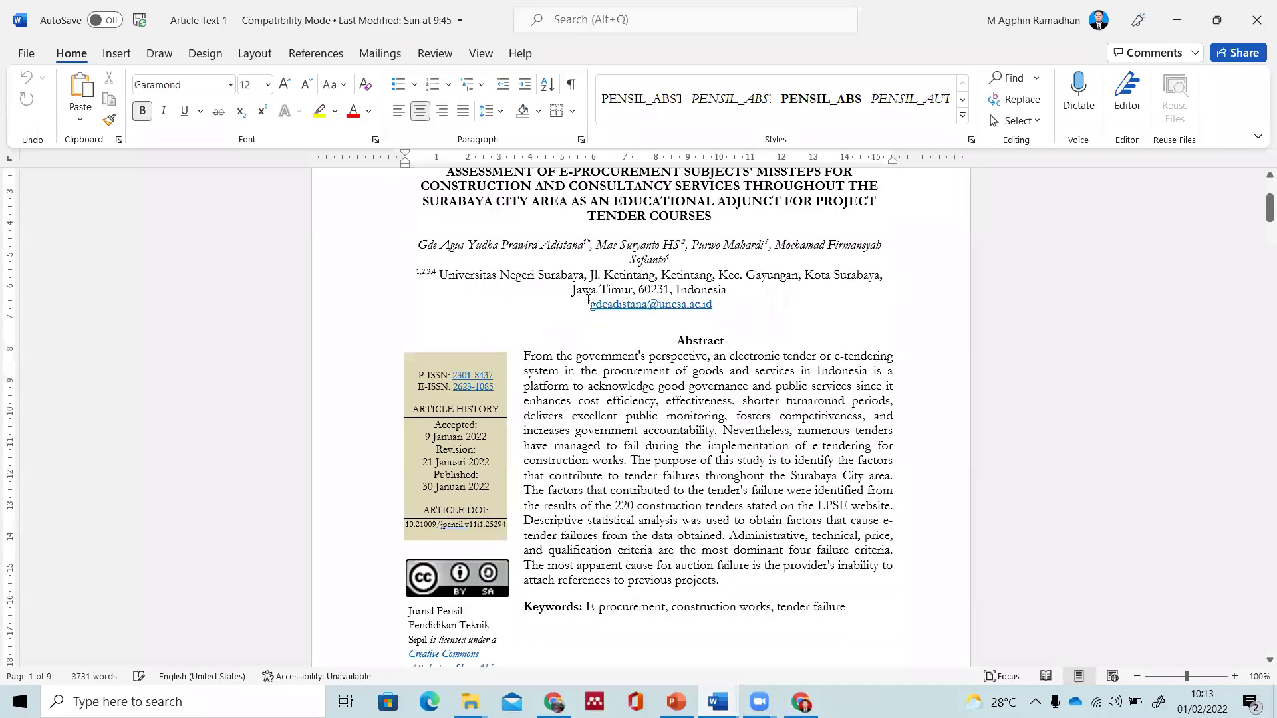
scroll(537, 376, down, 2)
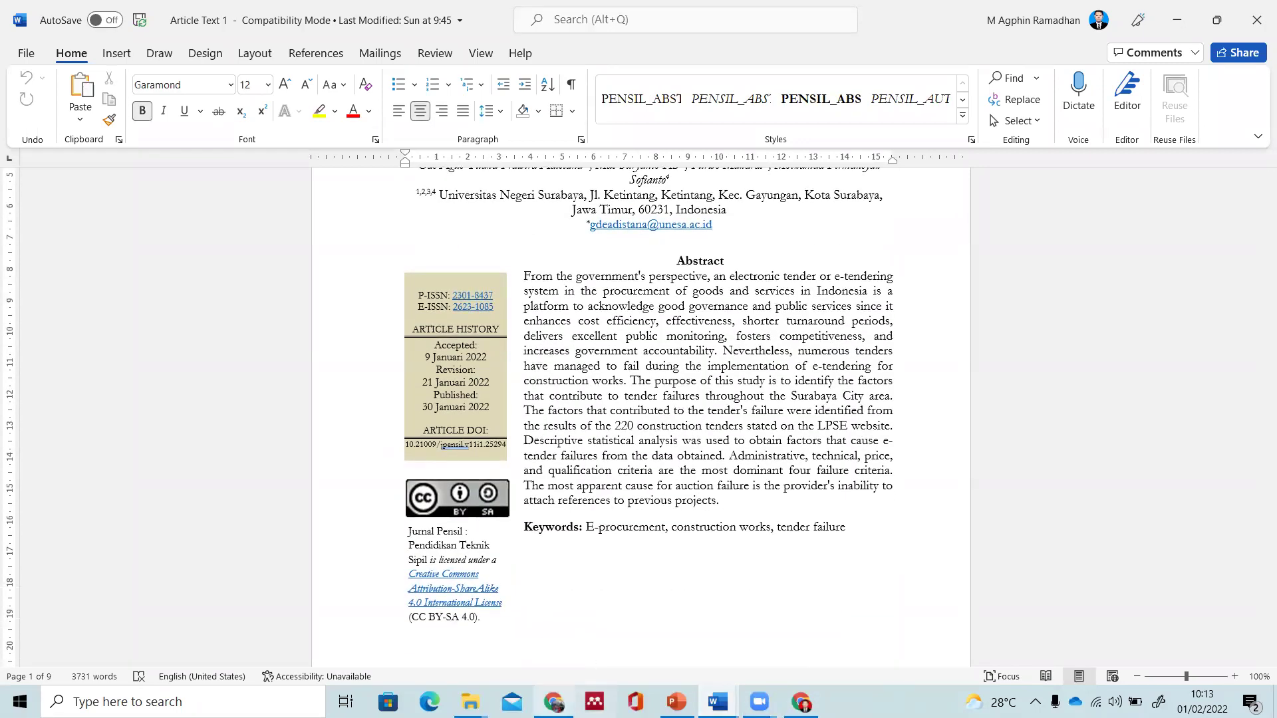
Step: Highlight the DOI 10.21009/jpensil.v11i1.25294 on the article's page in Chrome and compare it with the DOI in Word's article history box
click(553, 701)
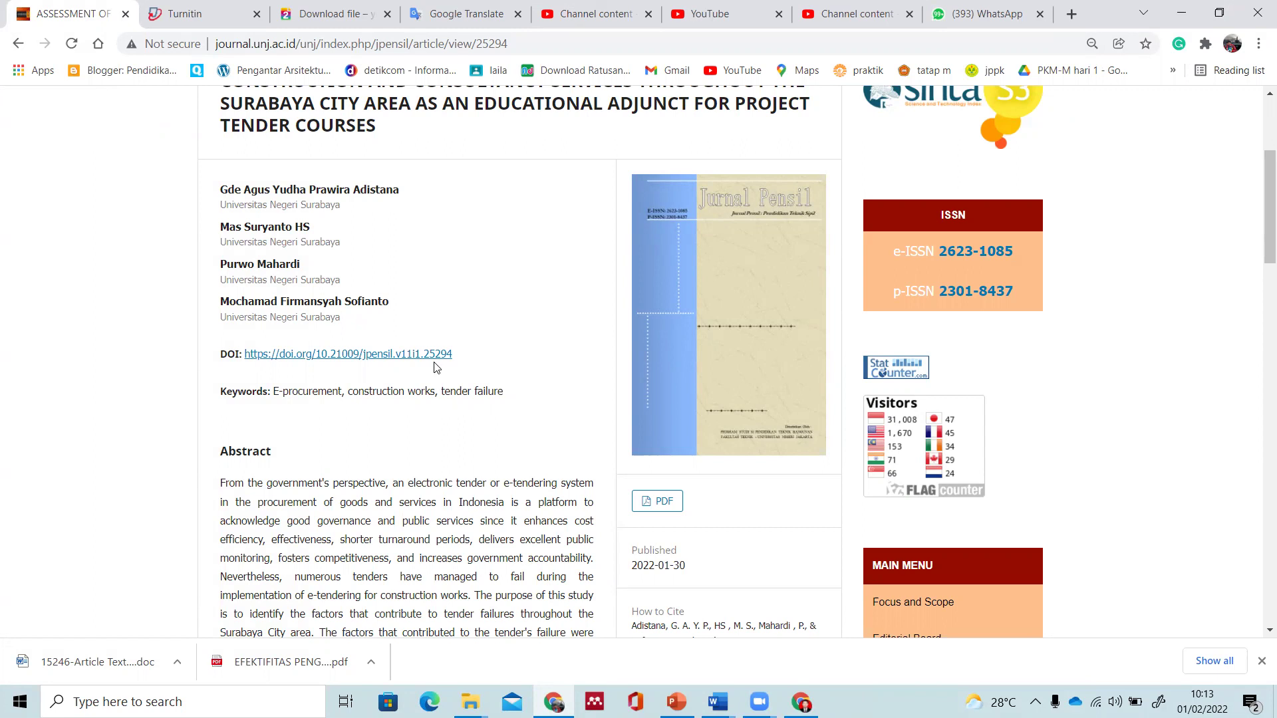
drag(319, 370, 426, 418)
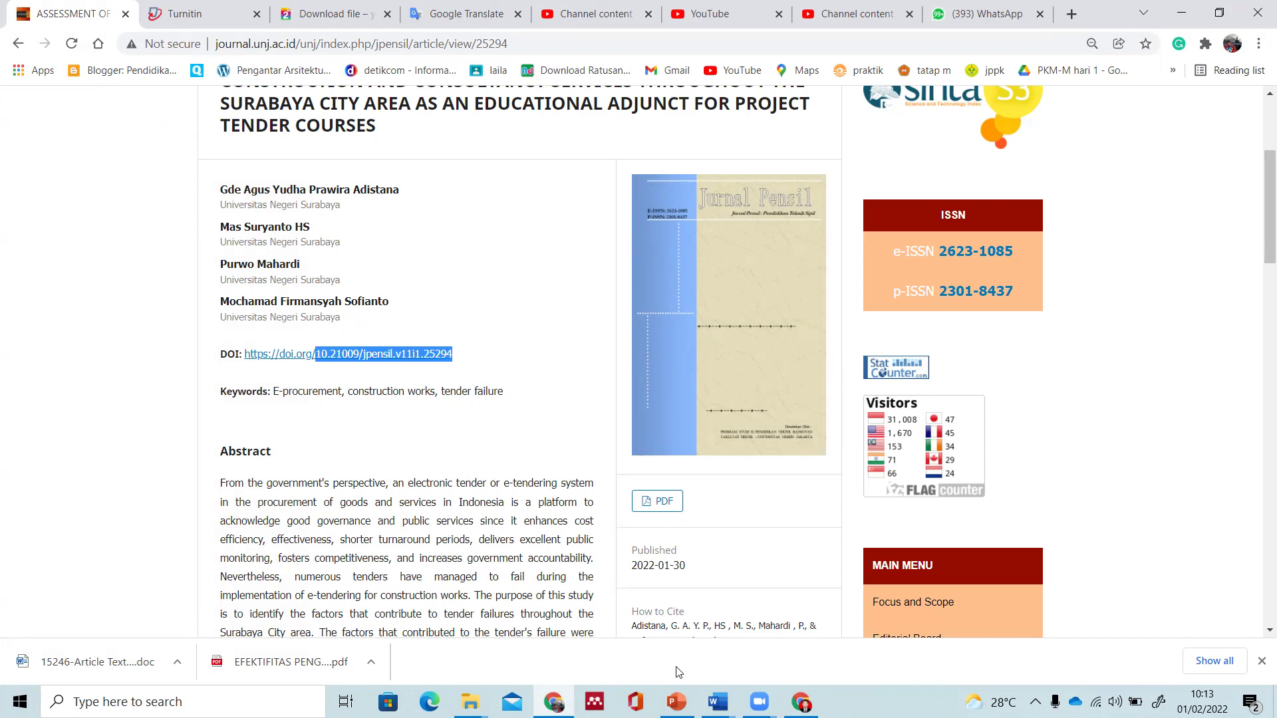
key(super+9)
key(super+9)
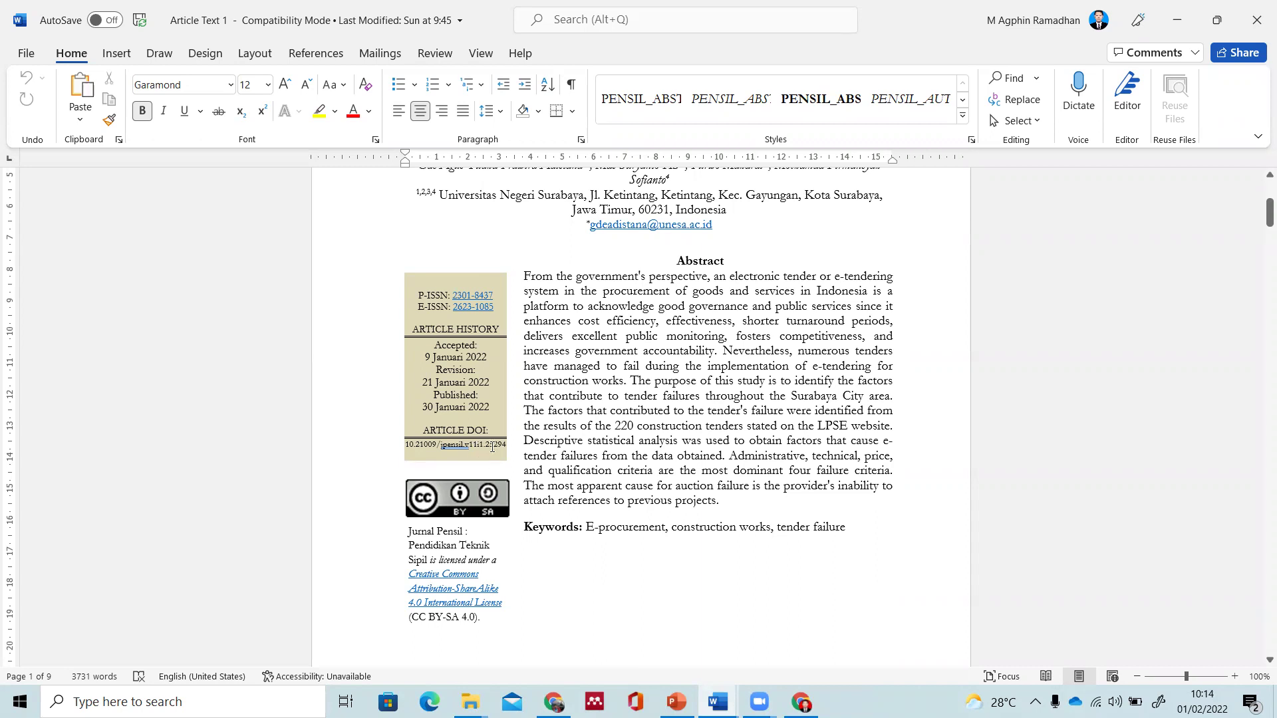
drag(496, 446, 411, 441)
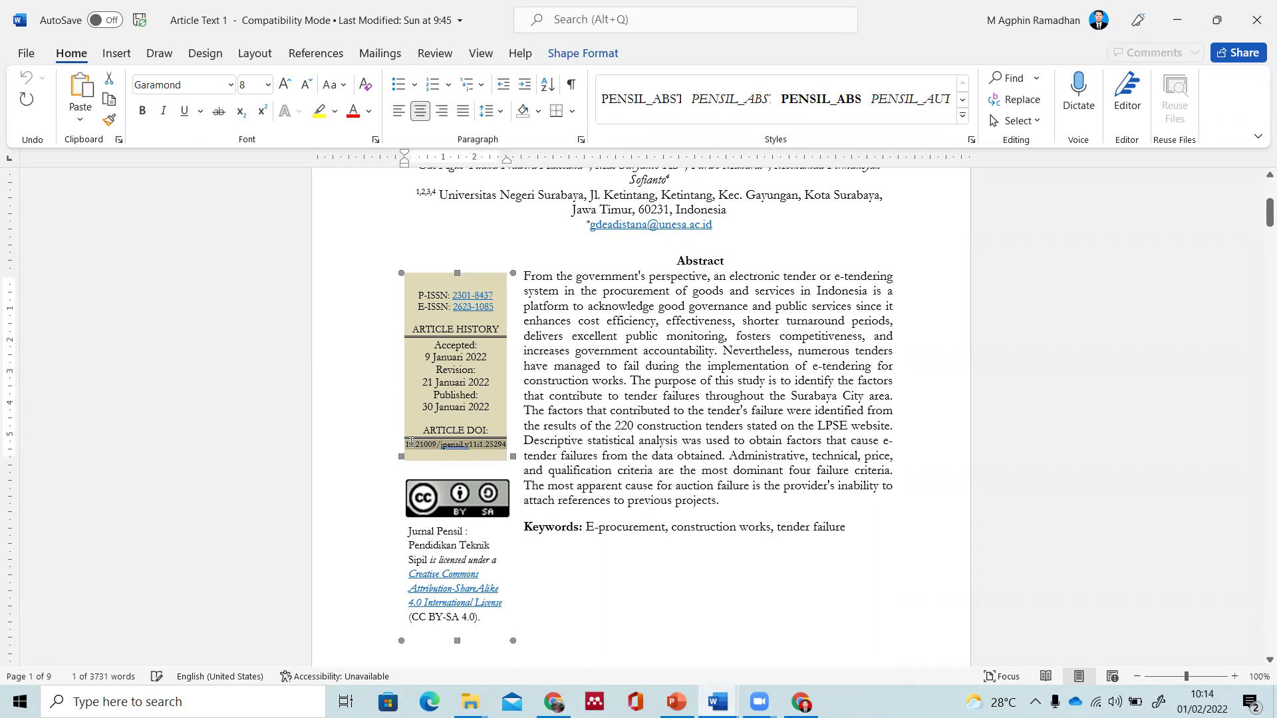
key(ctrl+a)
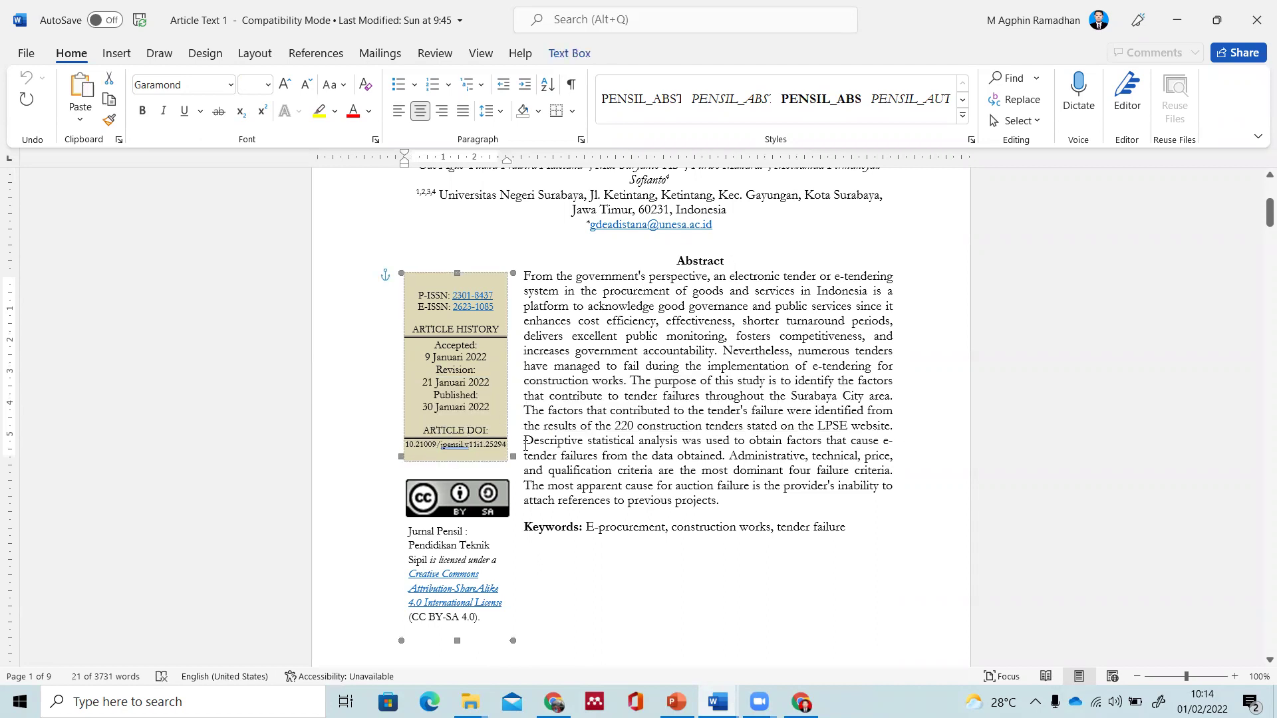
Step: Switch back to Chrome and log in to the journal site with the saved username and account password
click(553, 702)
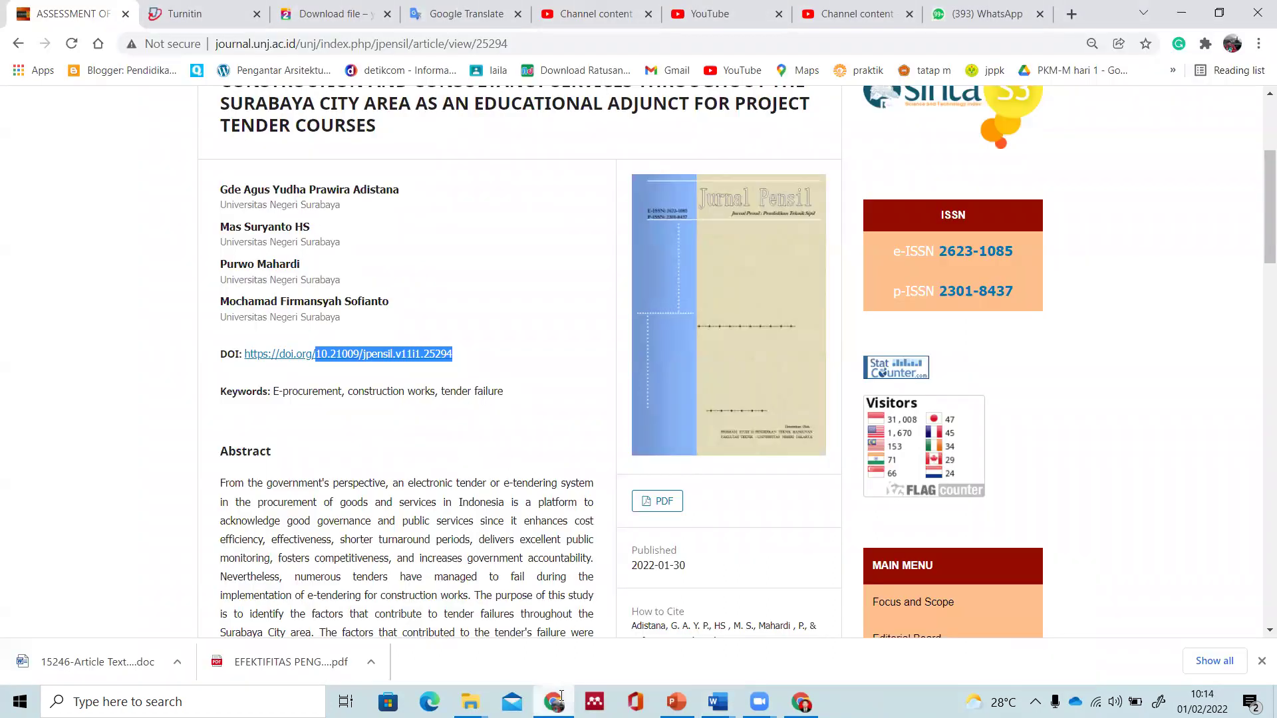
scroll(978, 346, up, 4)
click(1049, 103)
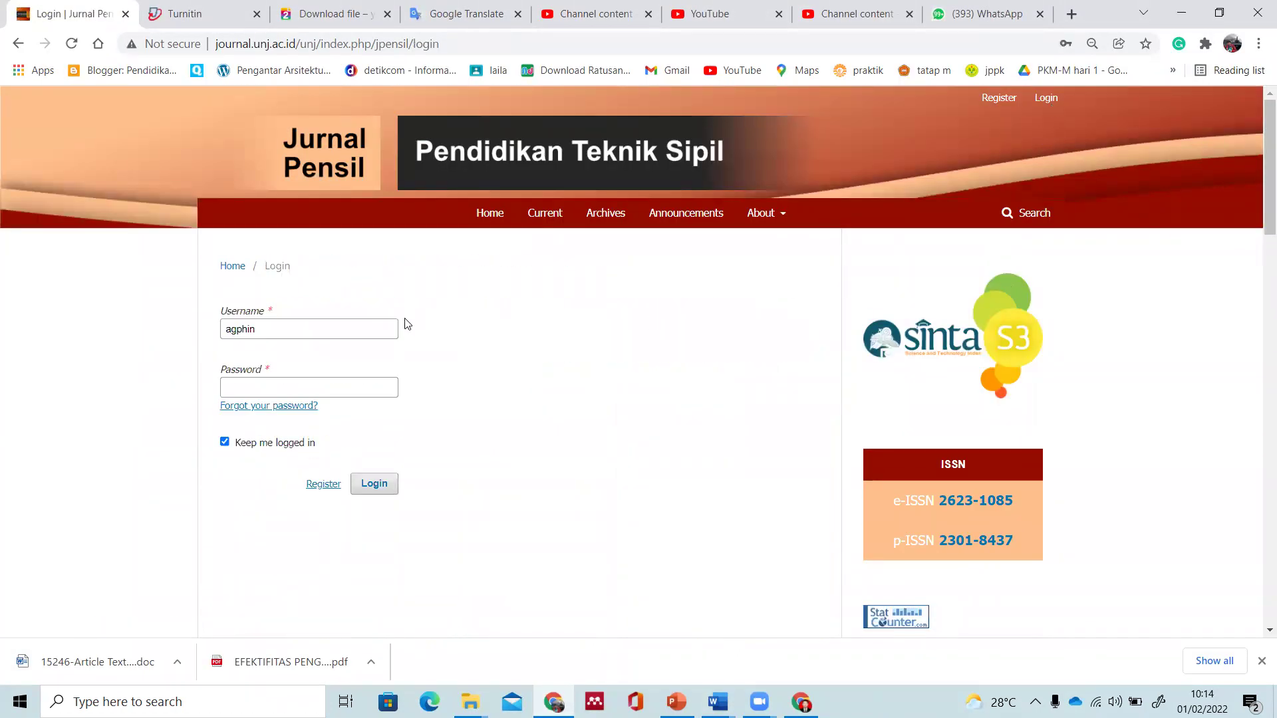
click(380, 334)
click(378, 361)
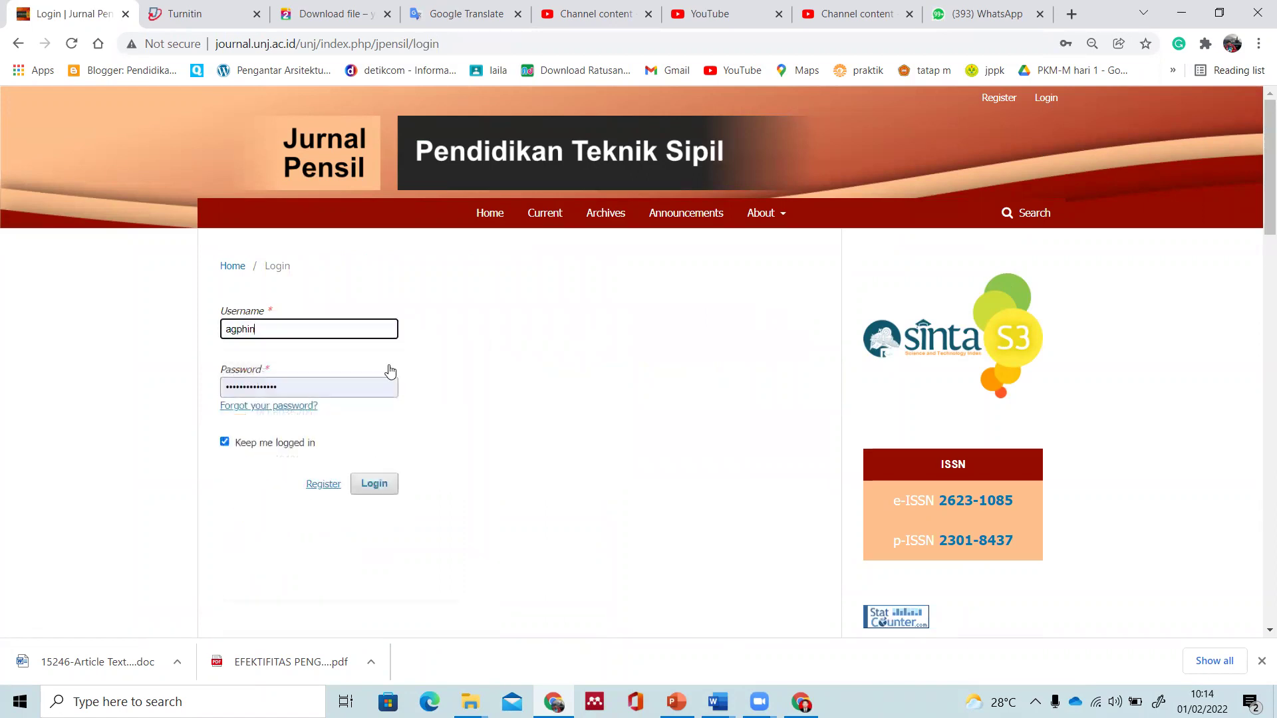
click(395, 485)
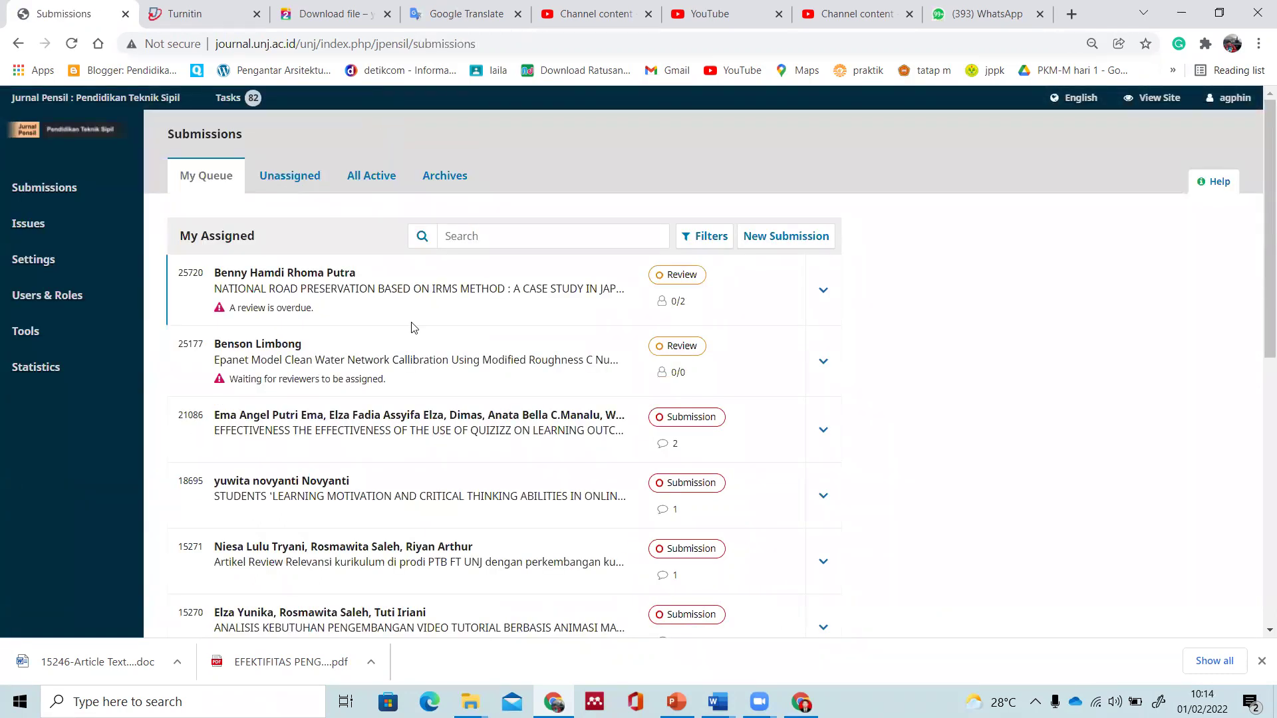
Step: Open submission 15270, about a video tutorial for the Praktik Batu course, from the assigned submissions queue
scroll(412, 327, down, 2)
scroll(412, 328, down, 1)
click(411, 351)
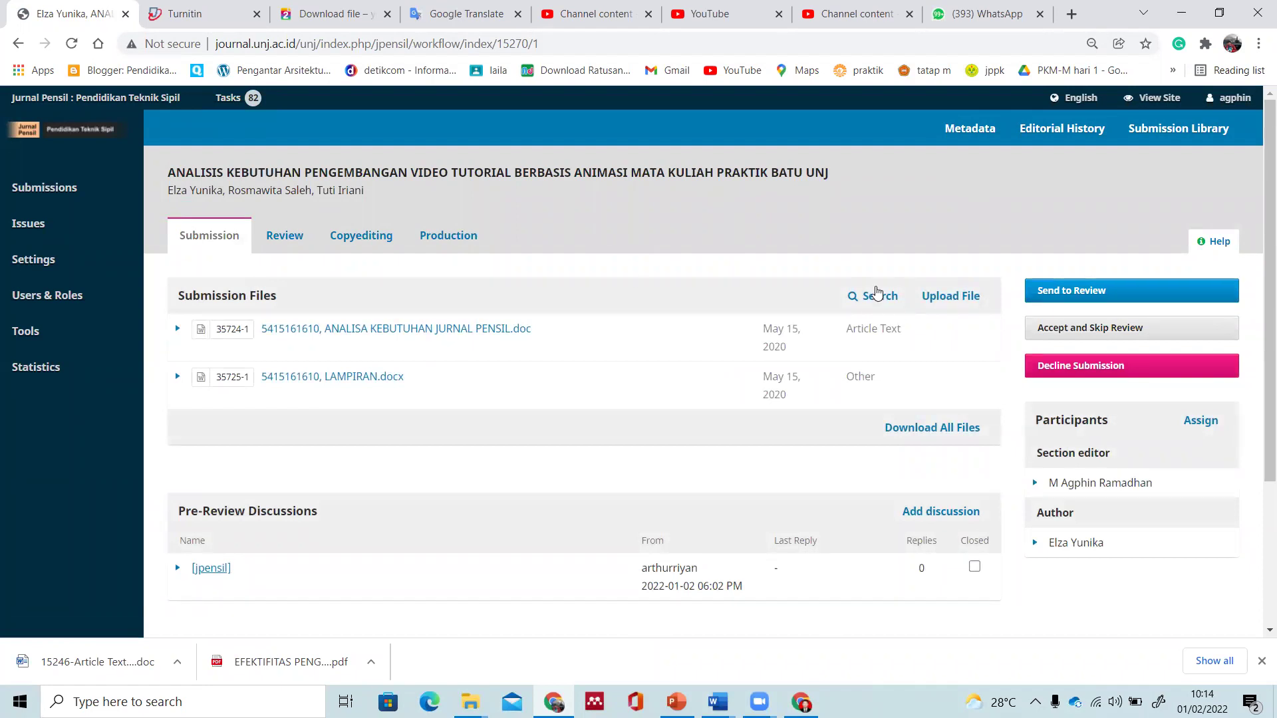
Step: Preview the Accept and Skip Review form without submitting it, and view the submission's Copyediting stage
click(1051, 340)
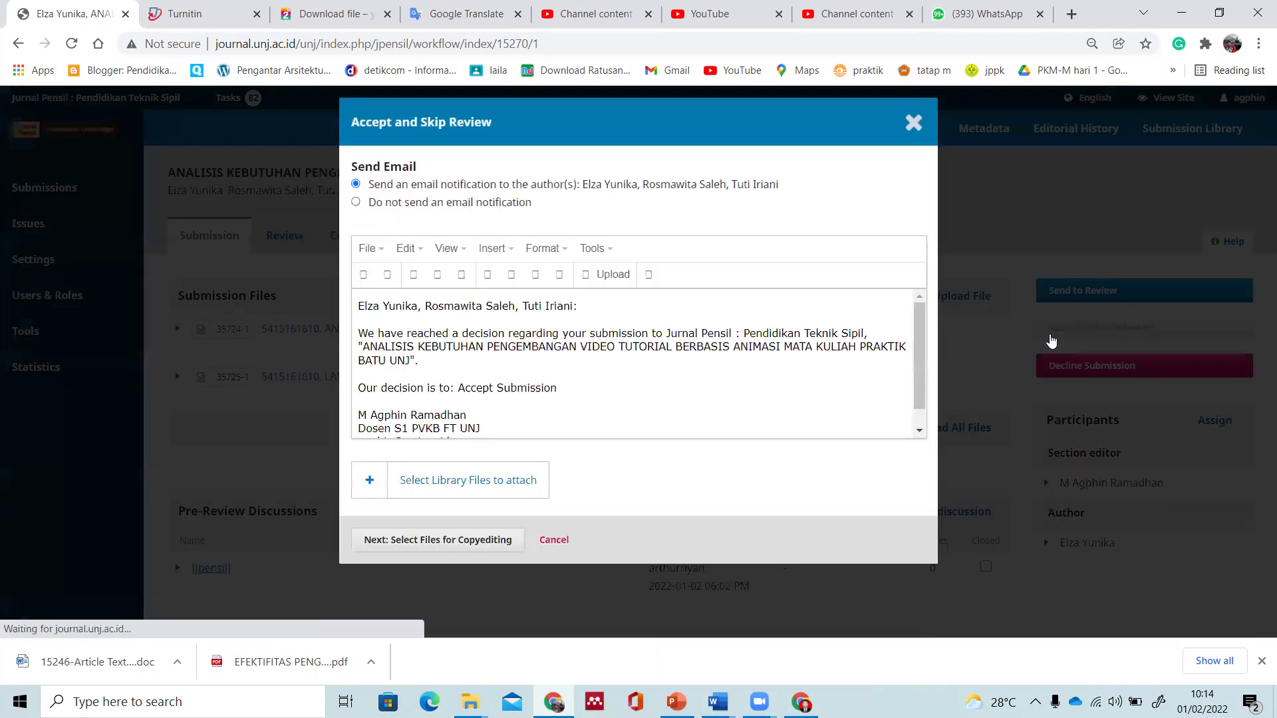
click(912, 122)
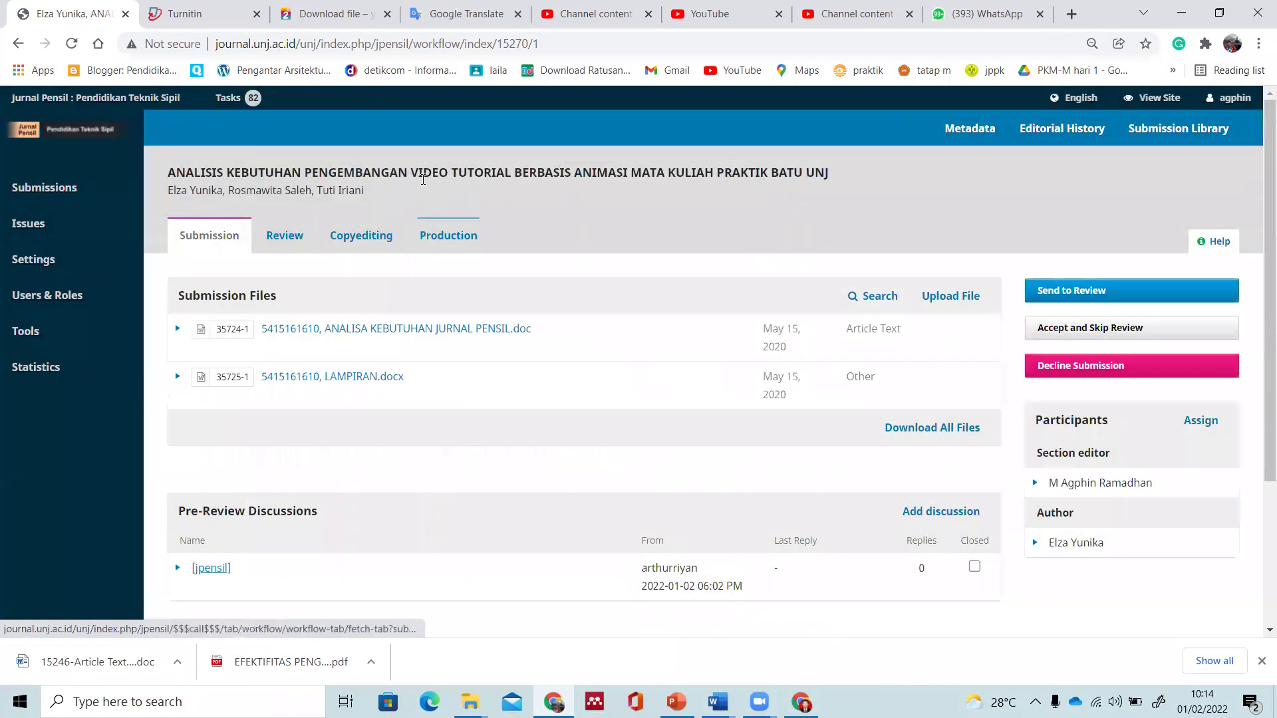
click(377, 246)
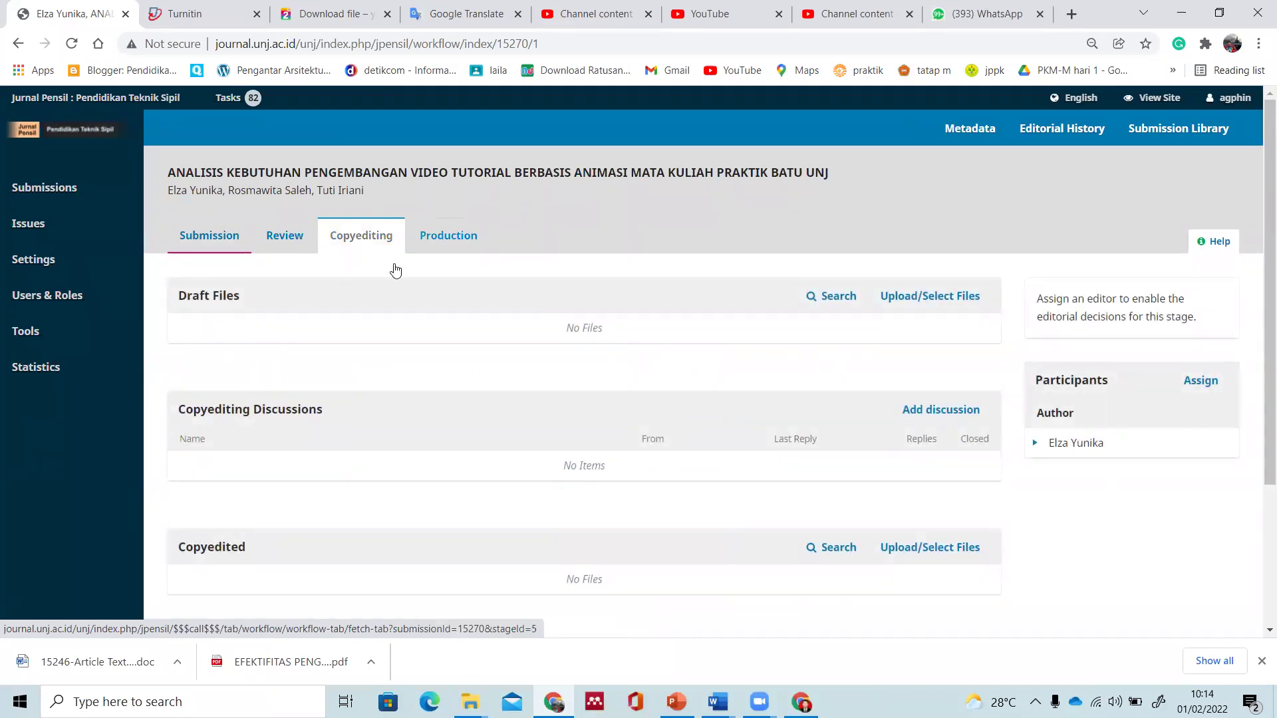
scroll(707, 339, down, 3)
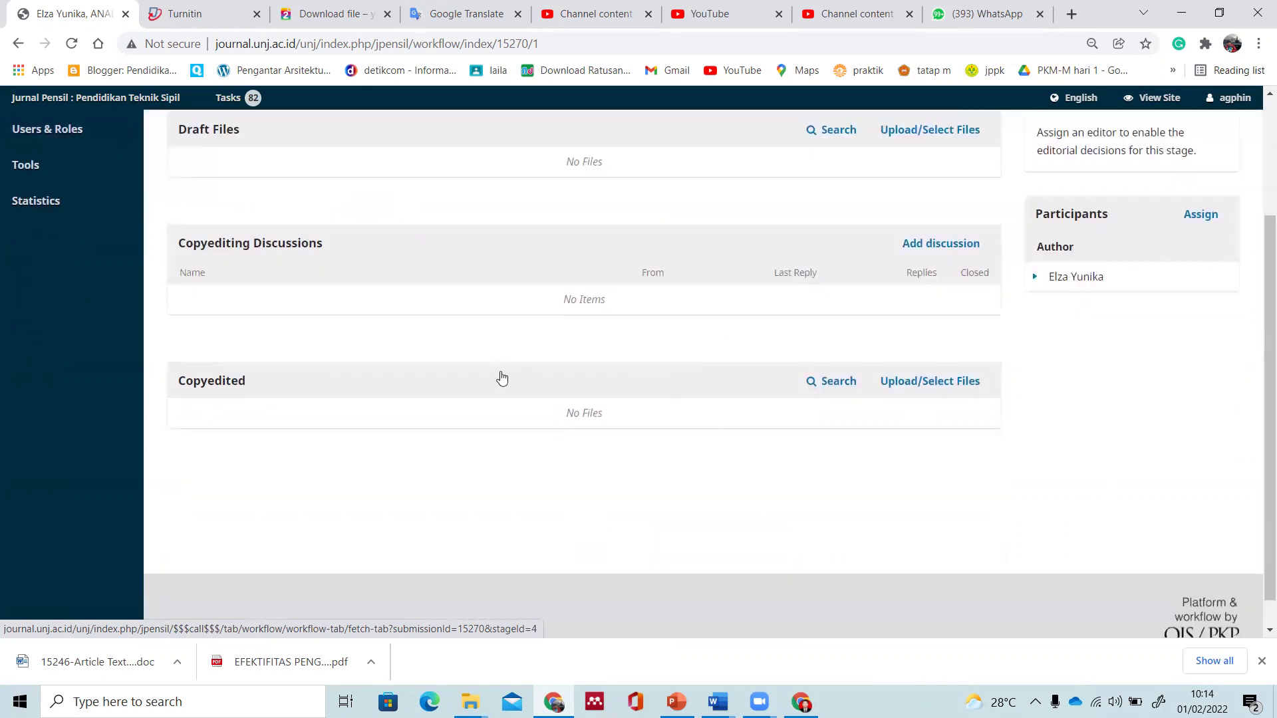
Step: View submission 15270's Production stage and the issues available in its Schedule For Publication form, then close the form without saving
scroll(502, 377, up, 3)
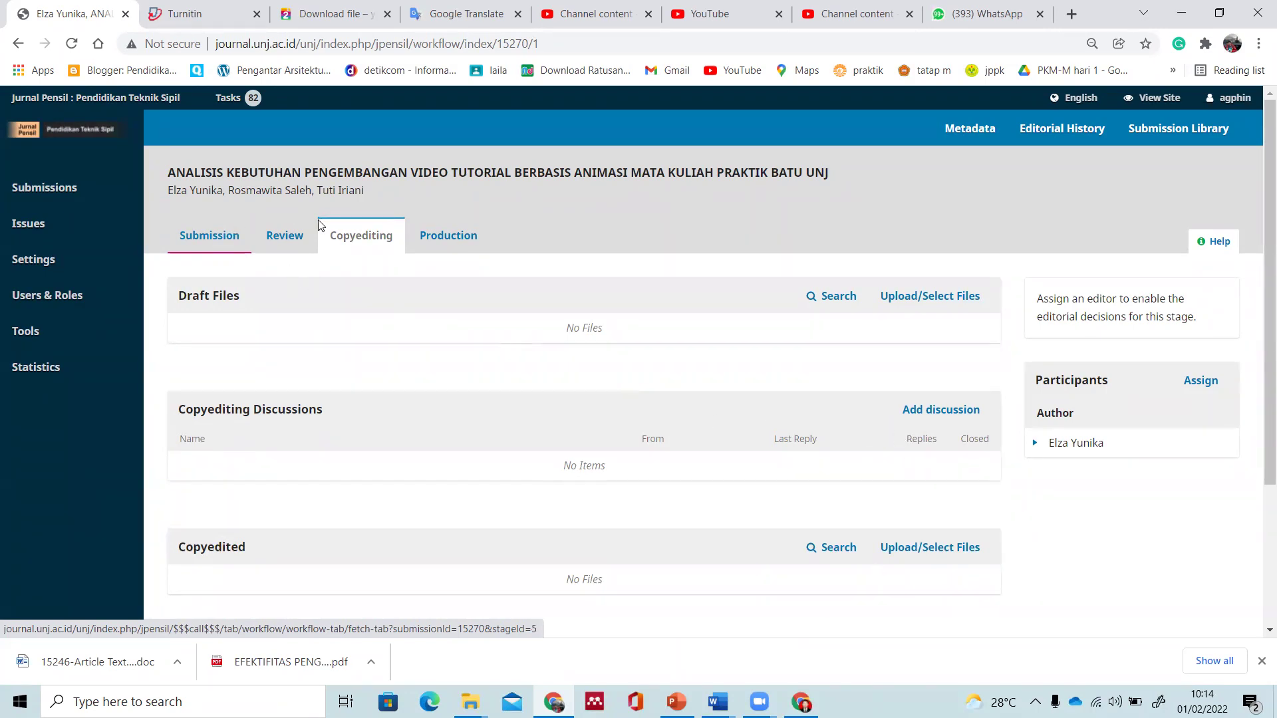
click(450, 225)
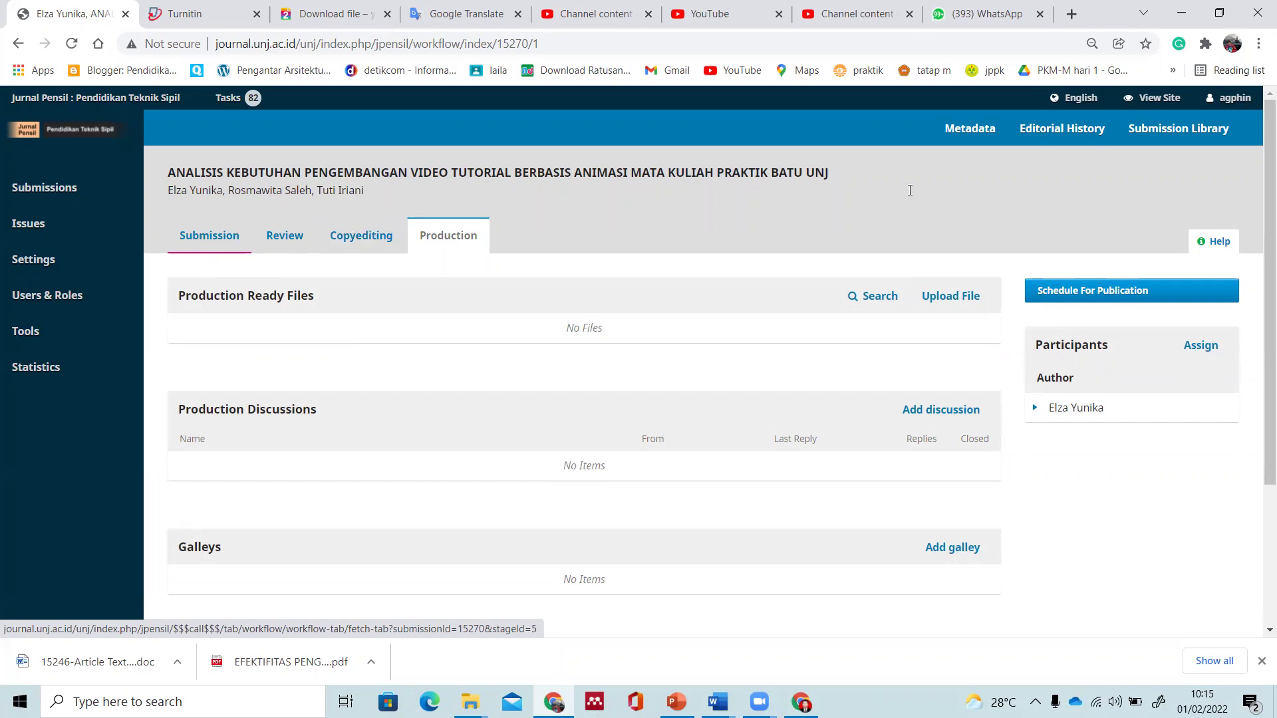
click(1107, 297)
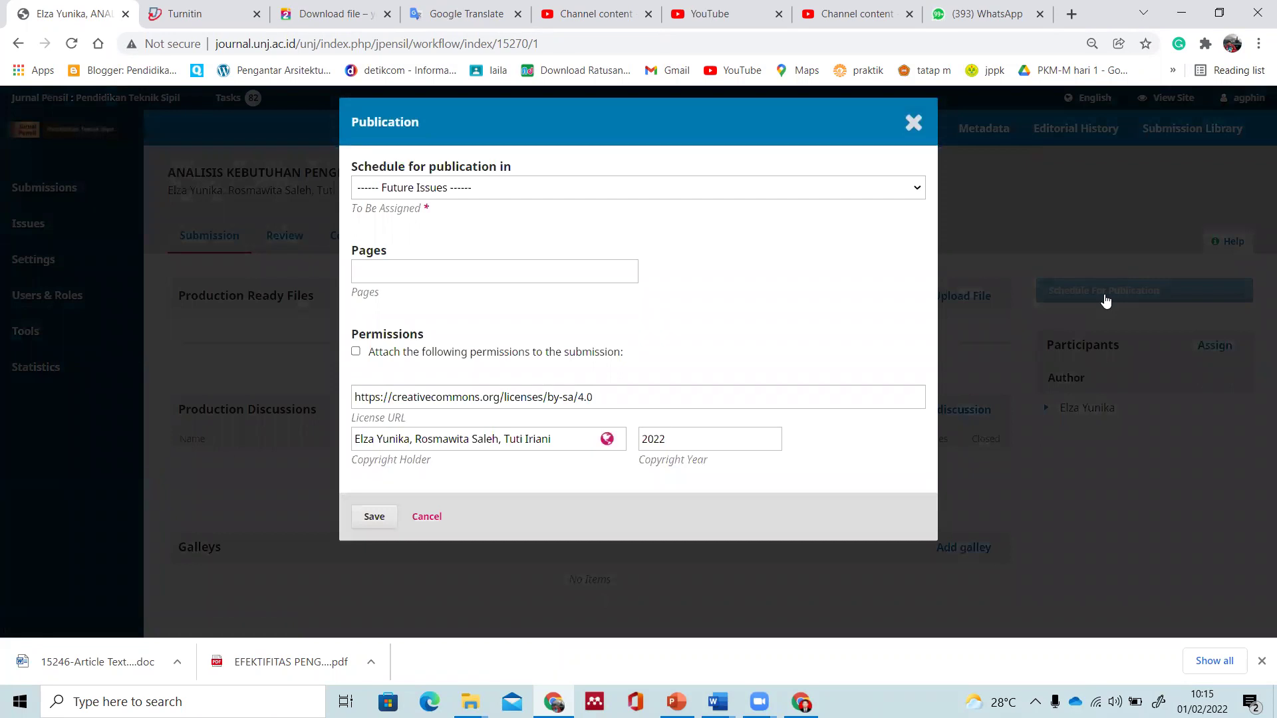
key(alt+Down)
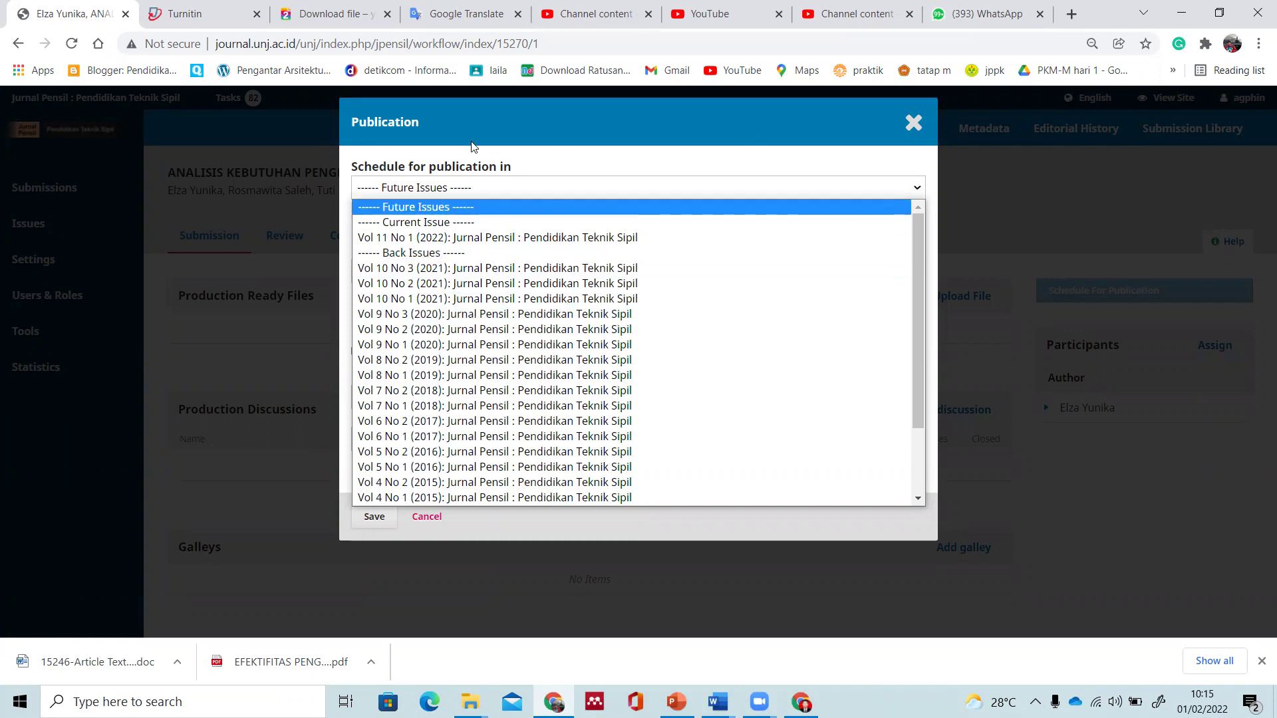
click(921, 135)
click(921, 134)
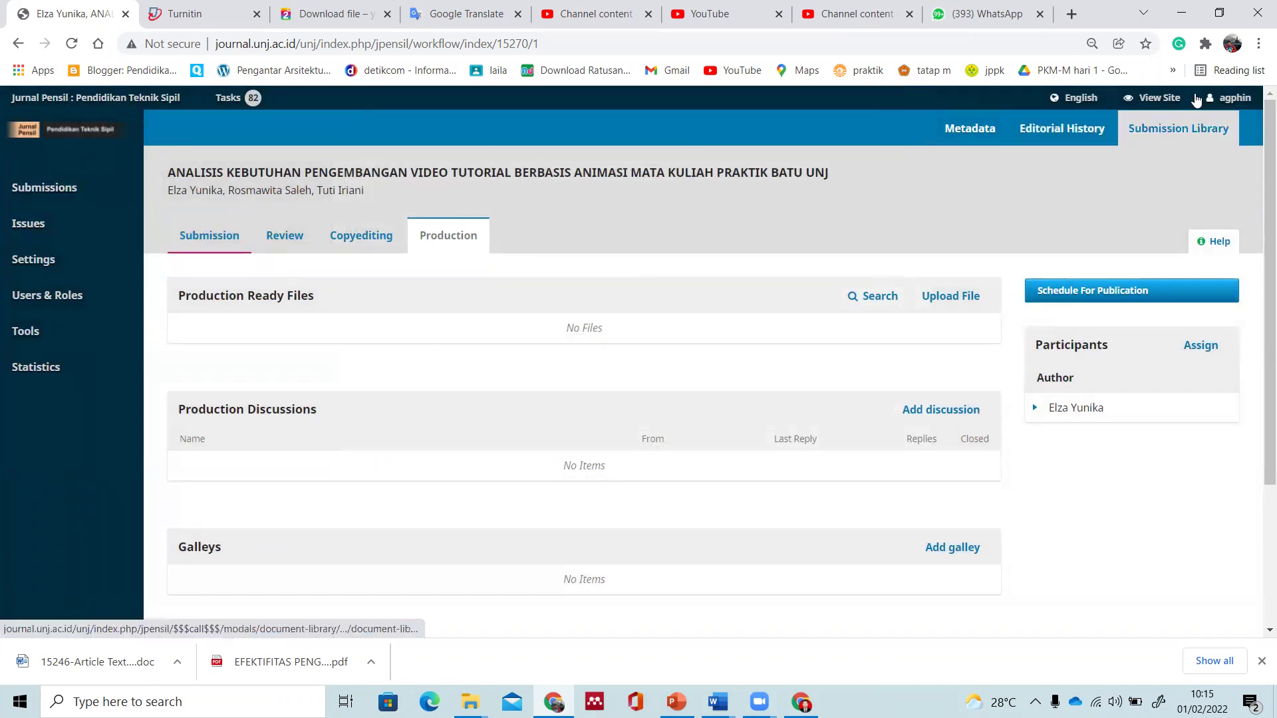
Step: Log out of the journal site and log in with the other saved username and its account password
mouse_move(1229, 97)
click(1221, 144)
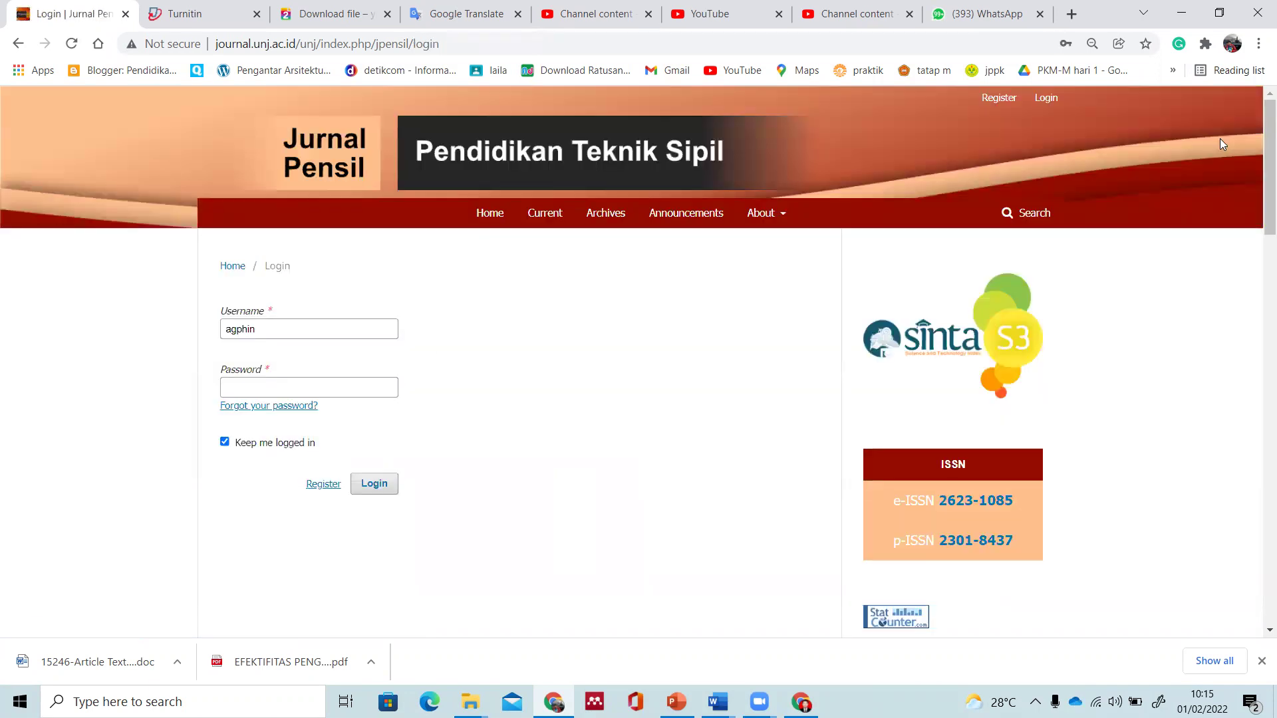
click(304, 324)
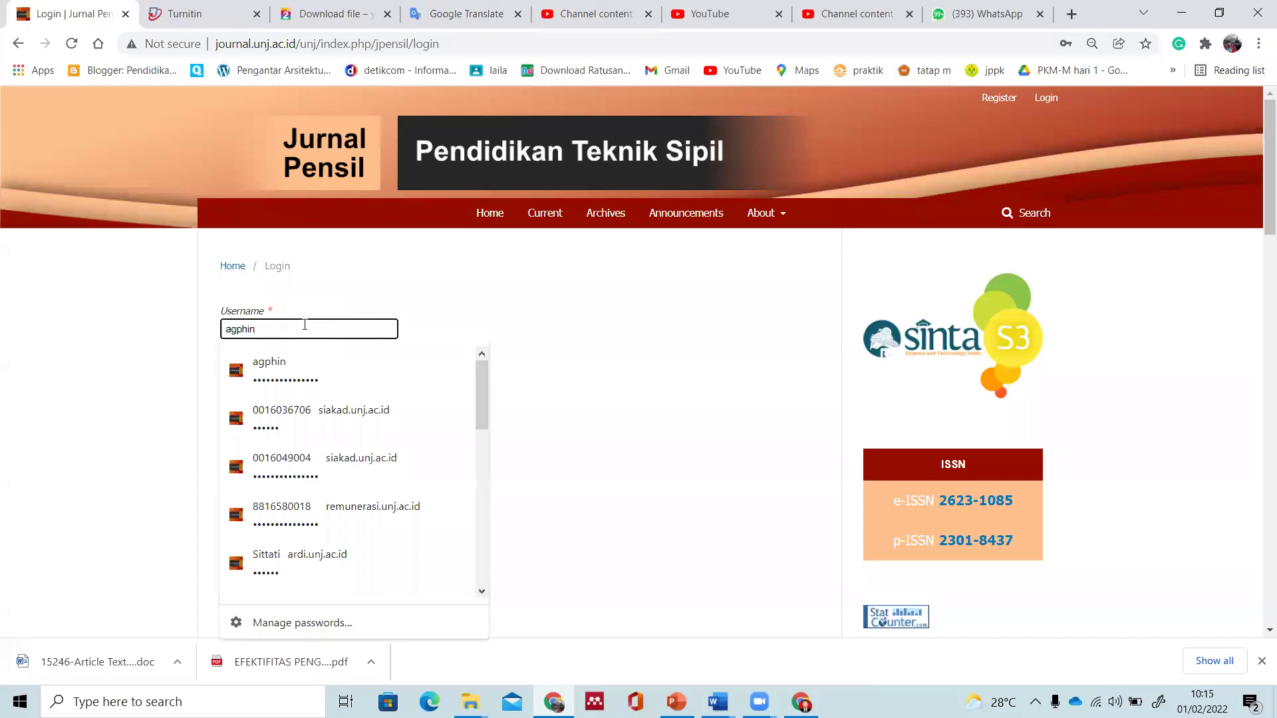
key(ctrl+a)
text(e)
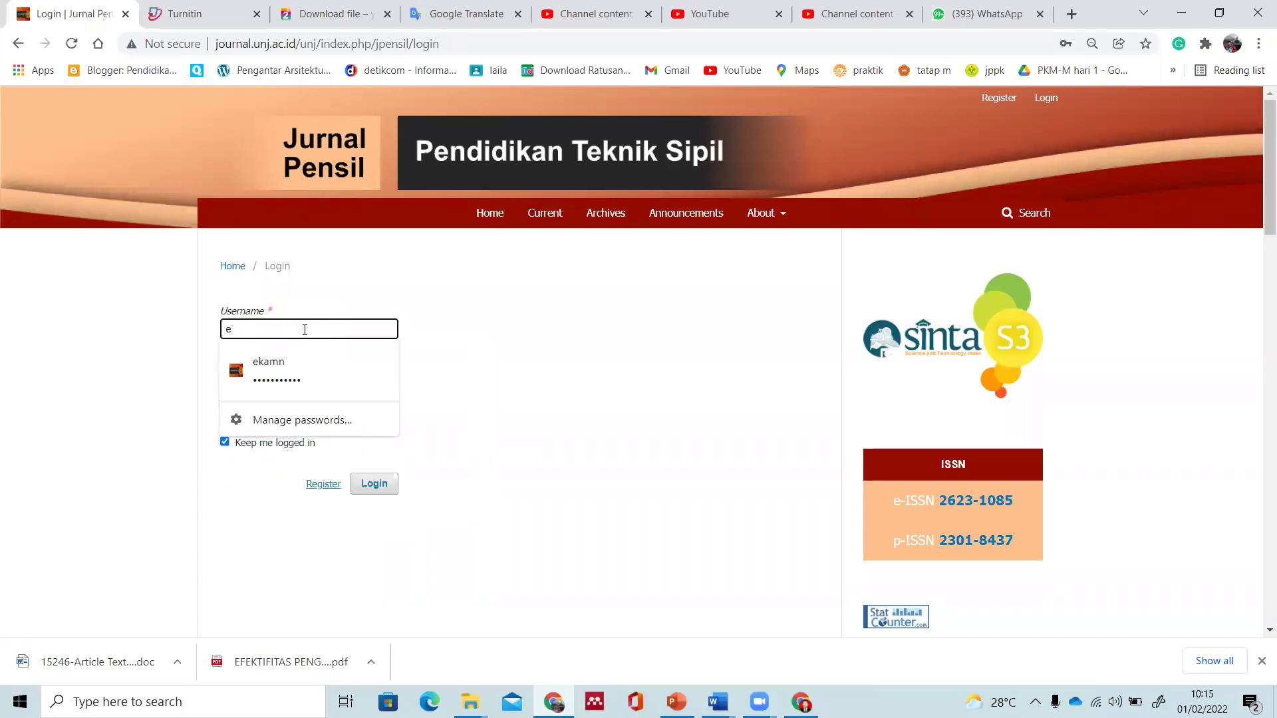
click(301, 362)
click(390, 489)
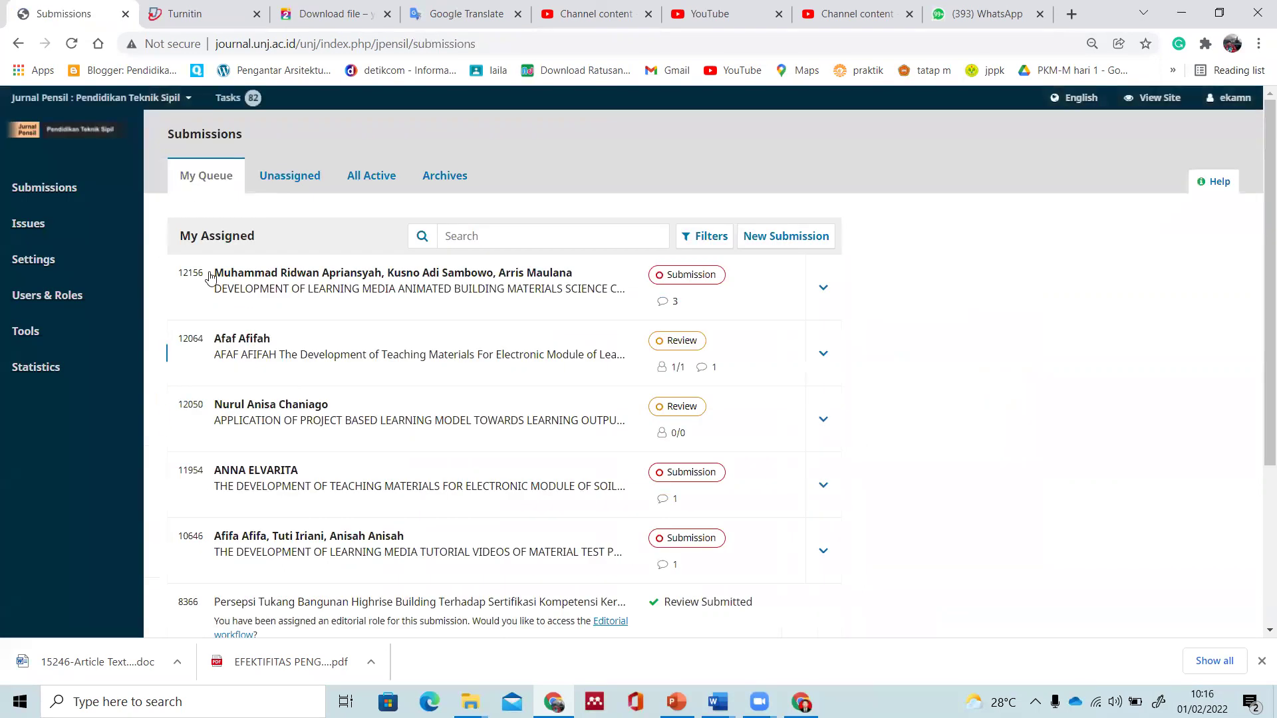
Step: Start creating a future issue with volume 11, number 2 and year 2022
mouse_move(93, 222)
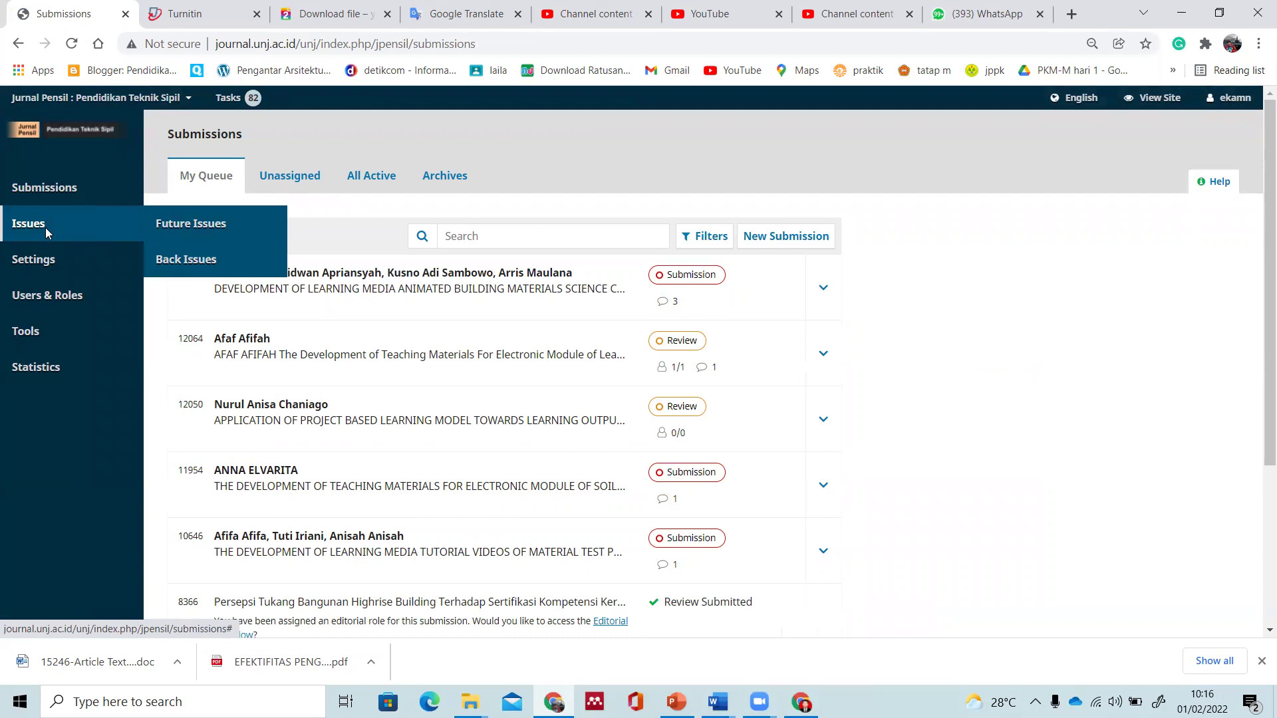
click(190, 226)
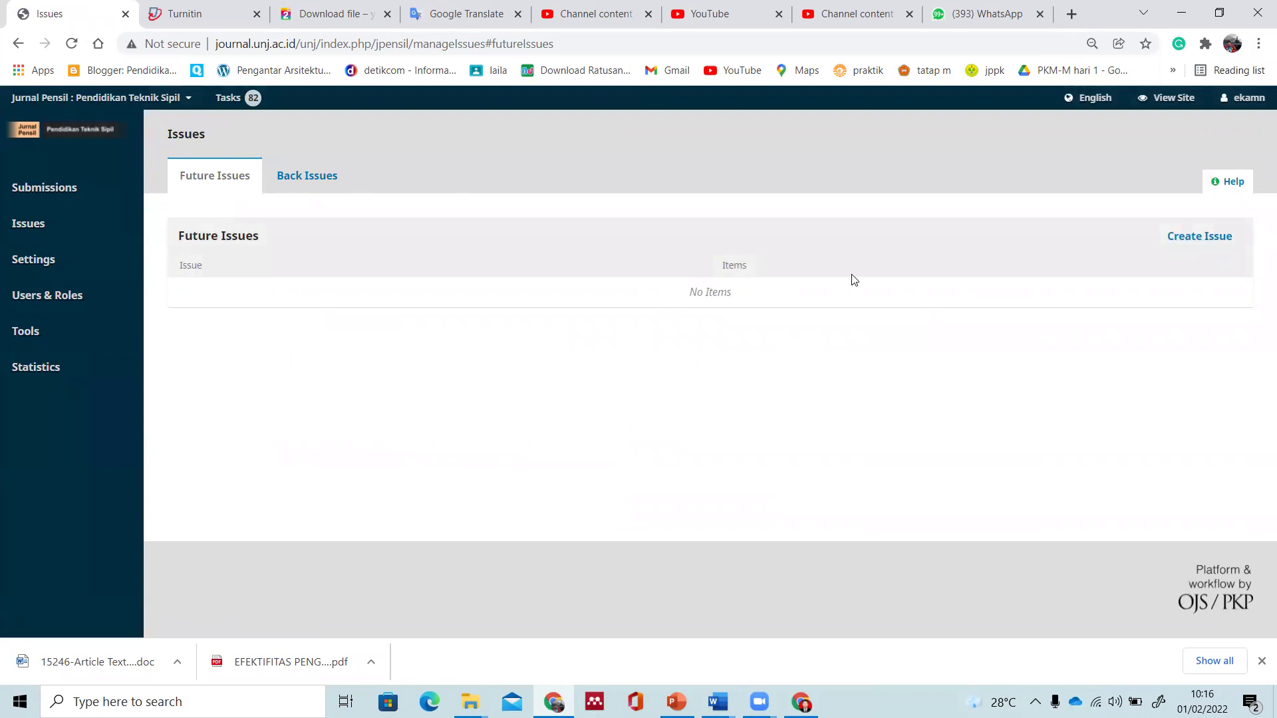
click(1197, 235)
click(397, 183)
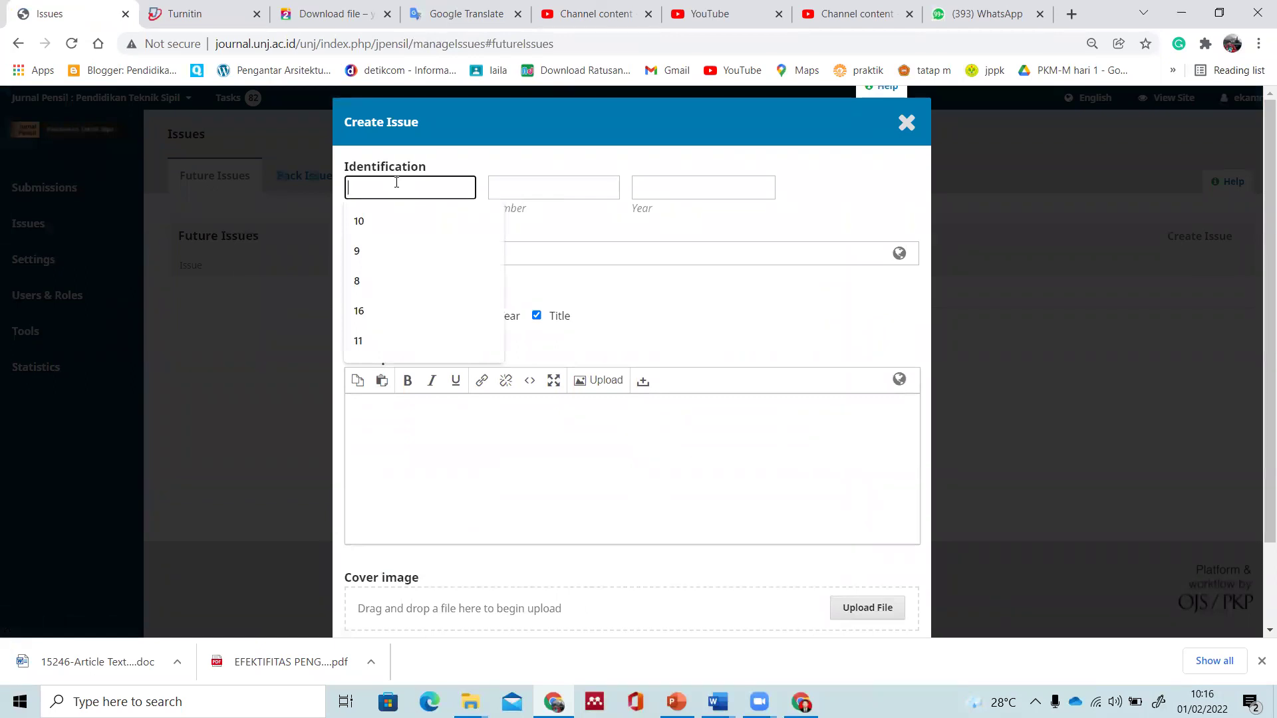
text(11)
click(587, 188)
text(2)
click(644, 189)
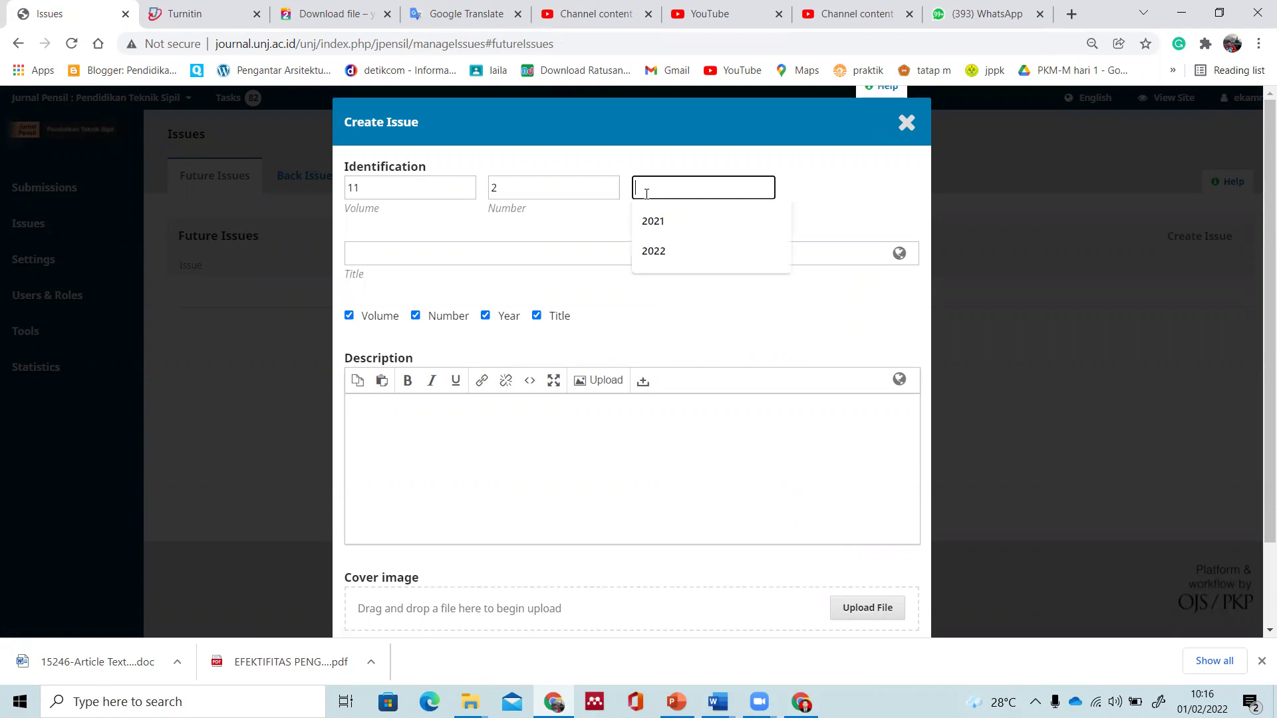
click(643, 253)
Step: Enter Jurnal Pensil : Pendidikan Teknik Sipil as the new issue's title and show the form's description field
click(416, 261)
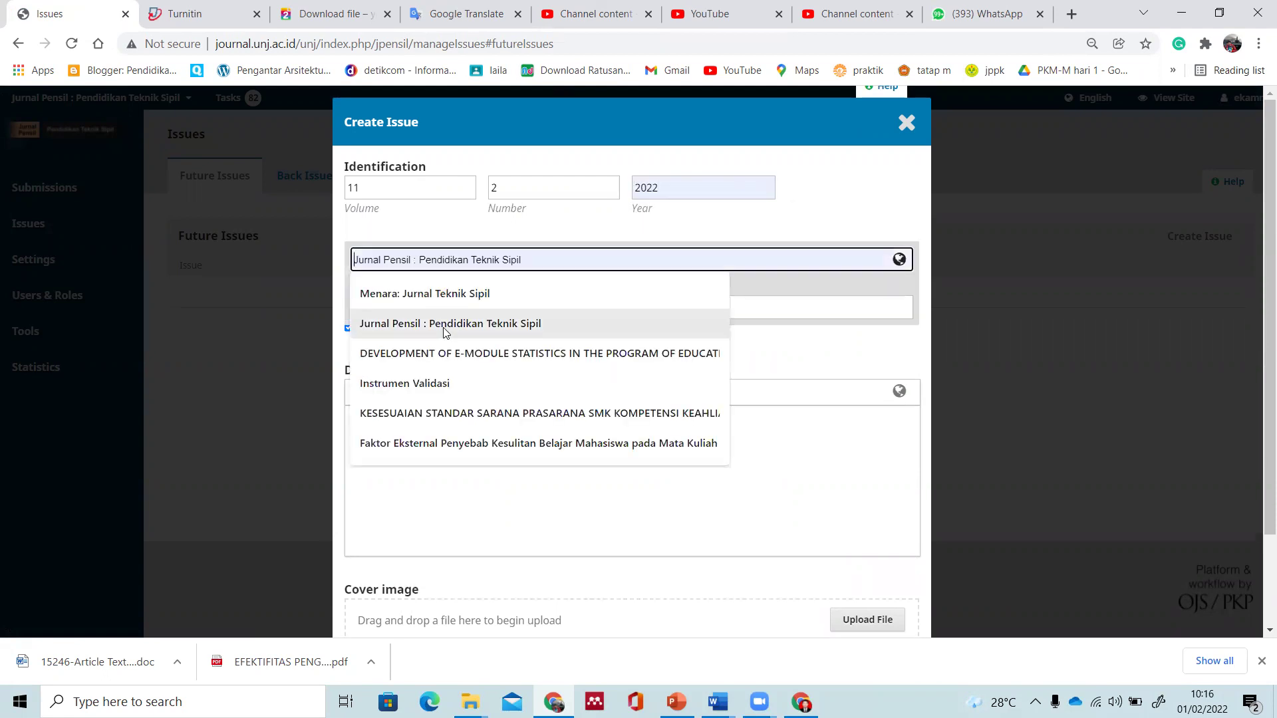
click(445, 326)
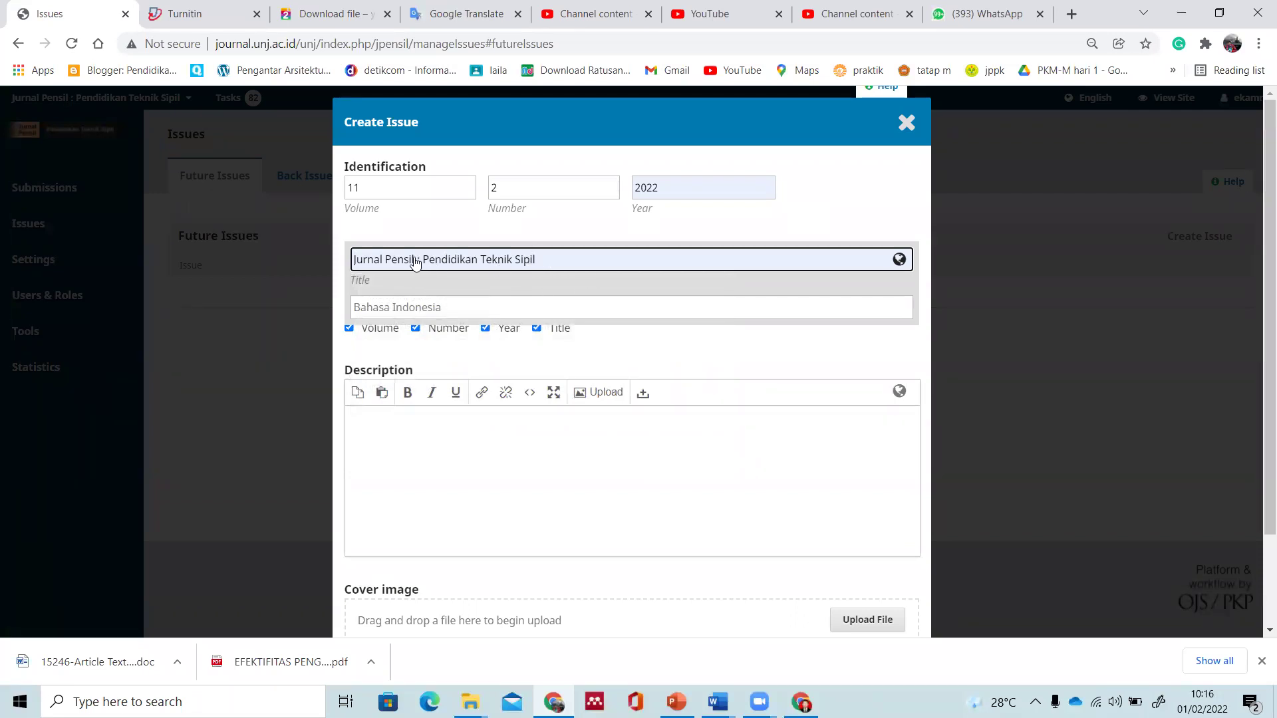
drag(349, 265, 571, 266)
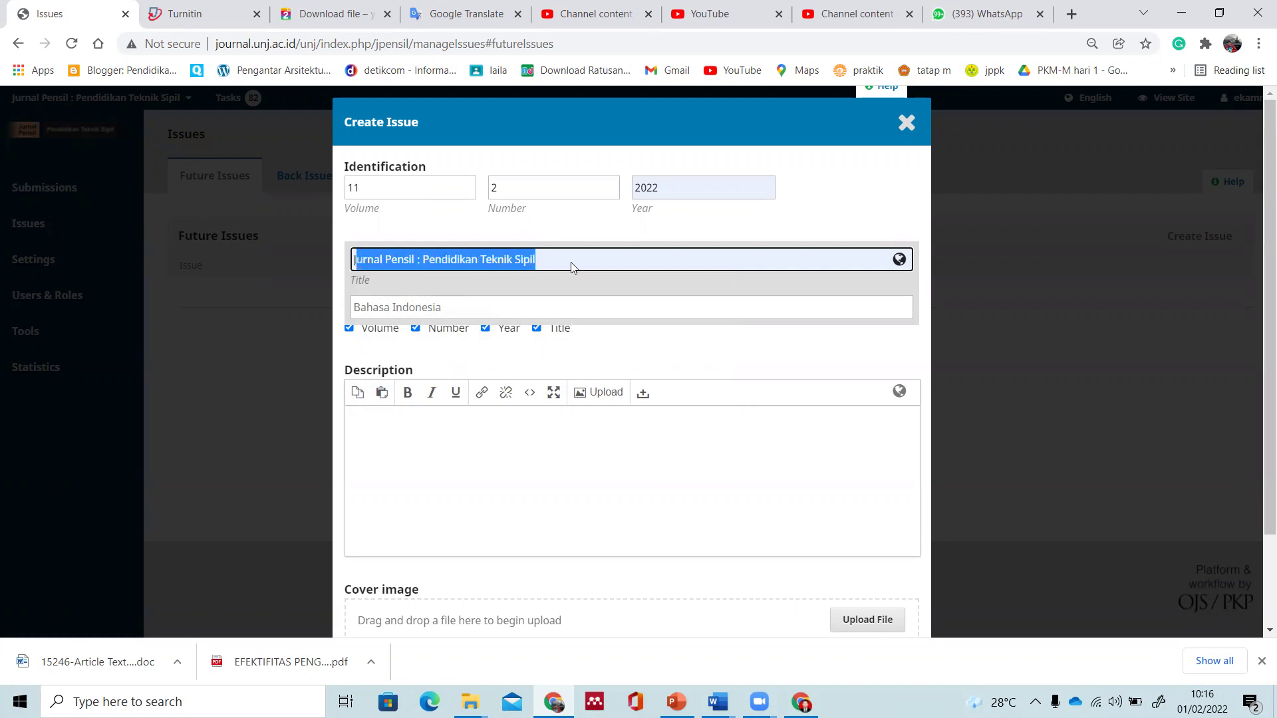
click(574, 444)
scroll(573, 425, down, 2)
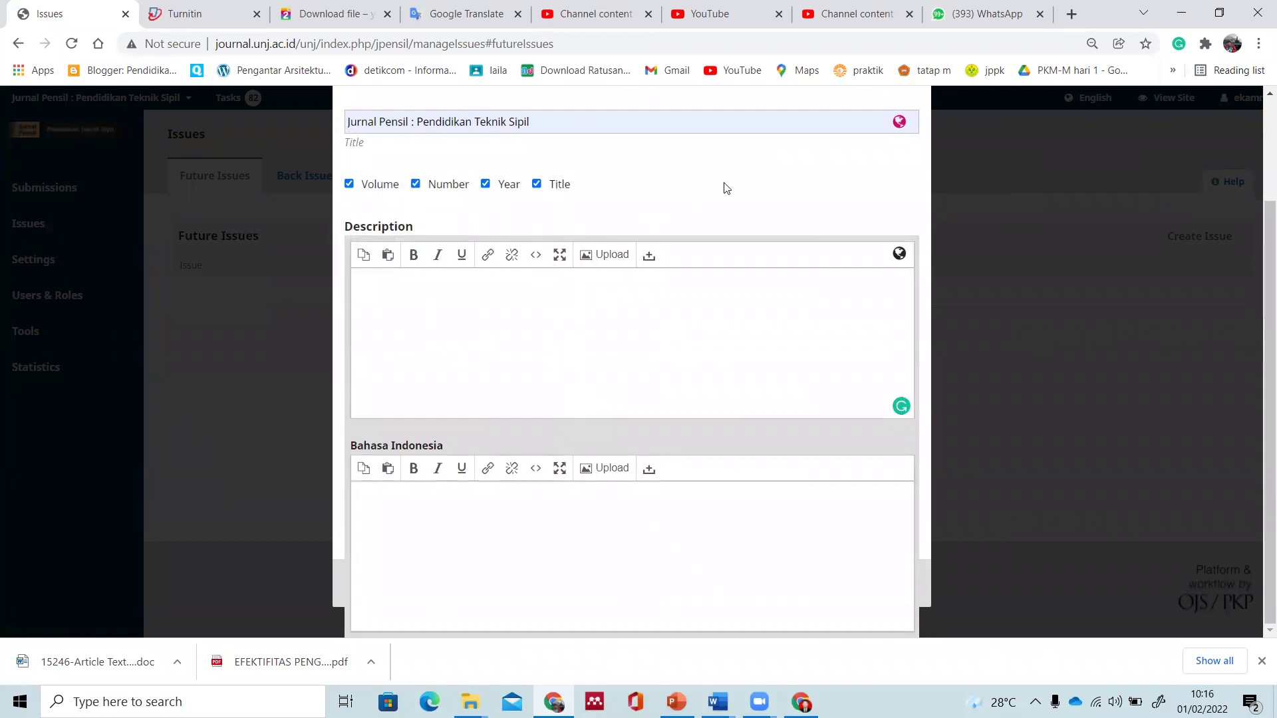
click(837, 195)
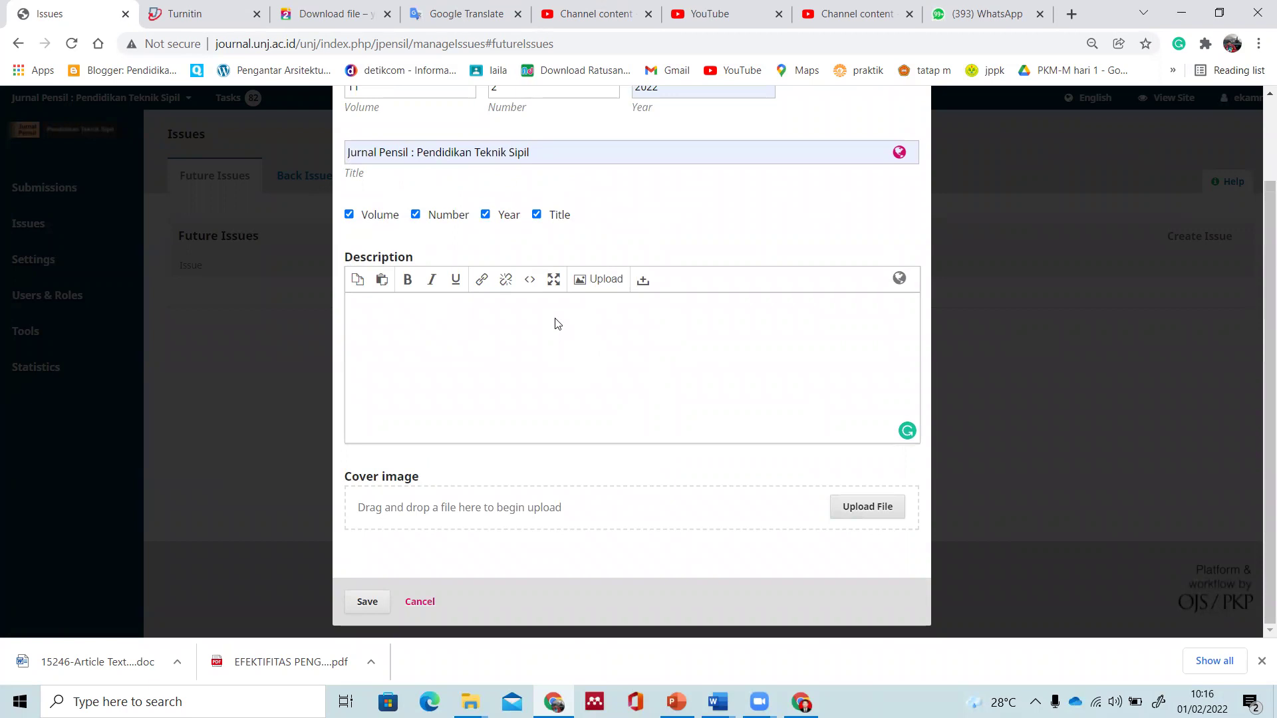
Step: Load the Jurnal Pensil homepage in the Turnitin browser tab and view the current issue's cover, barcode and description
click(174, 5)
click(243, 46)
text(pensi)
key(Down)
key(Down)
key(Down)
key(Down)
key(Down)
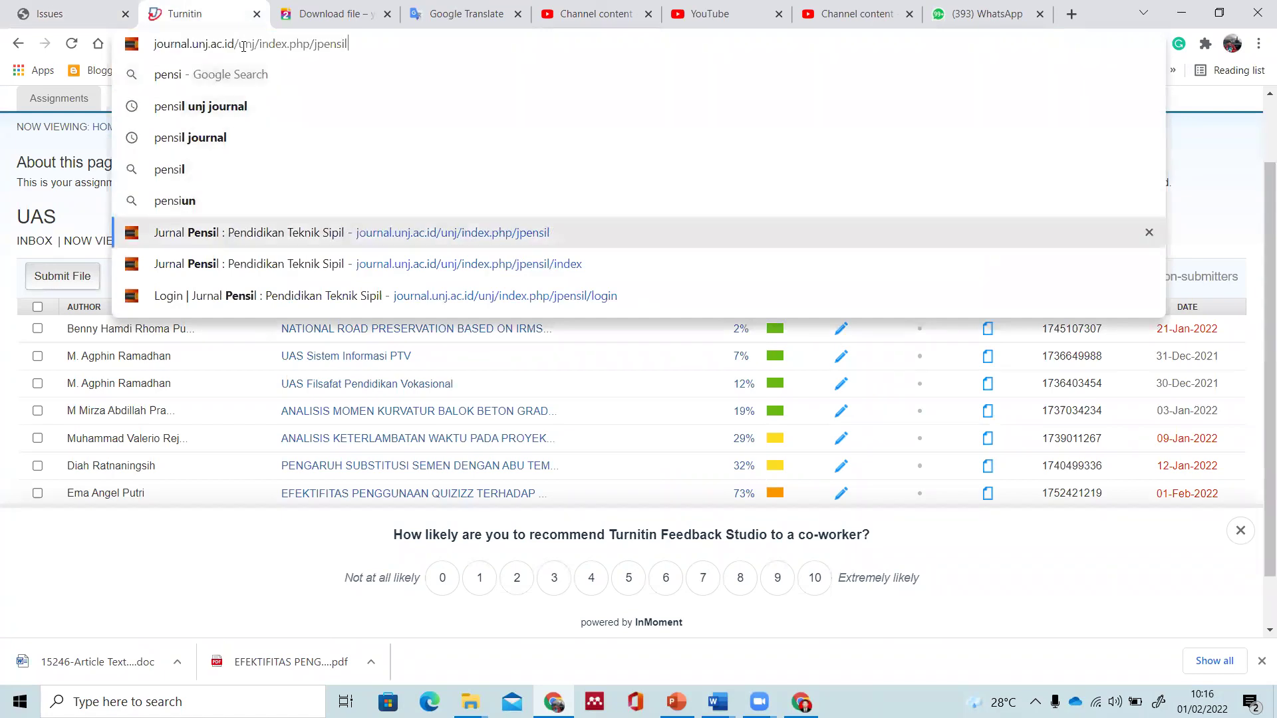
key(Return)
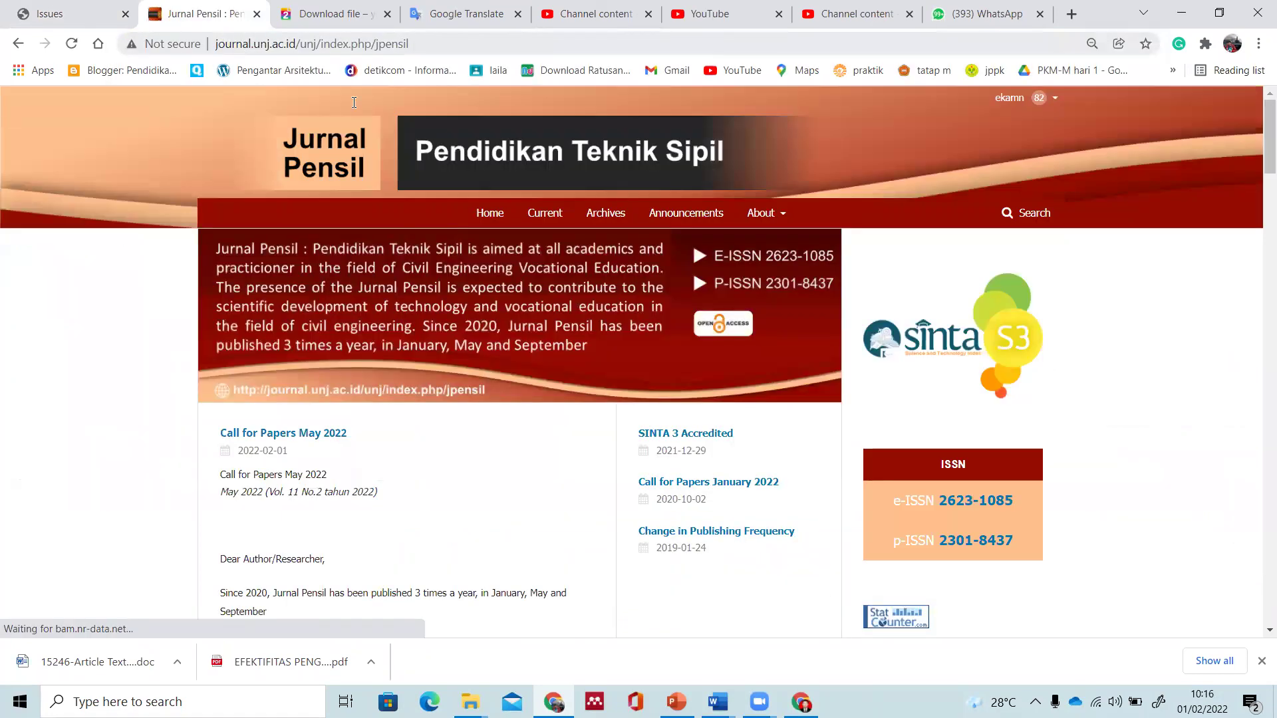
scroll(545, 236, down, 6)
scroll(544, 237, down, 12)
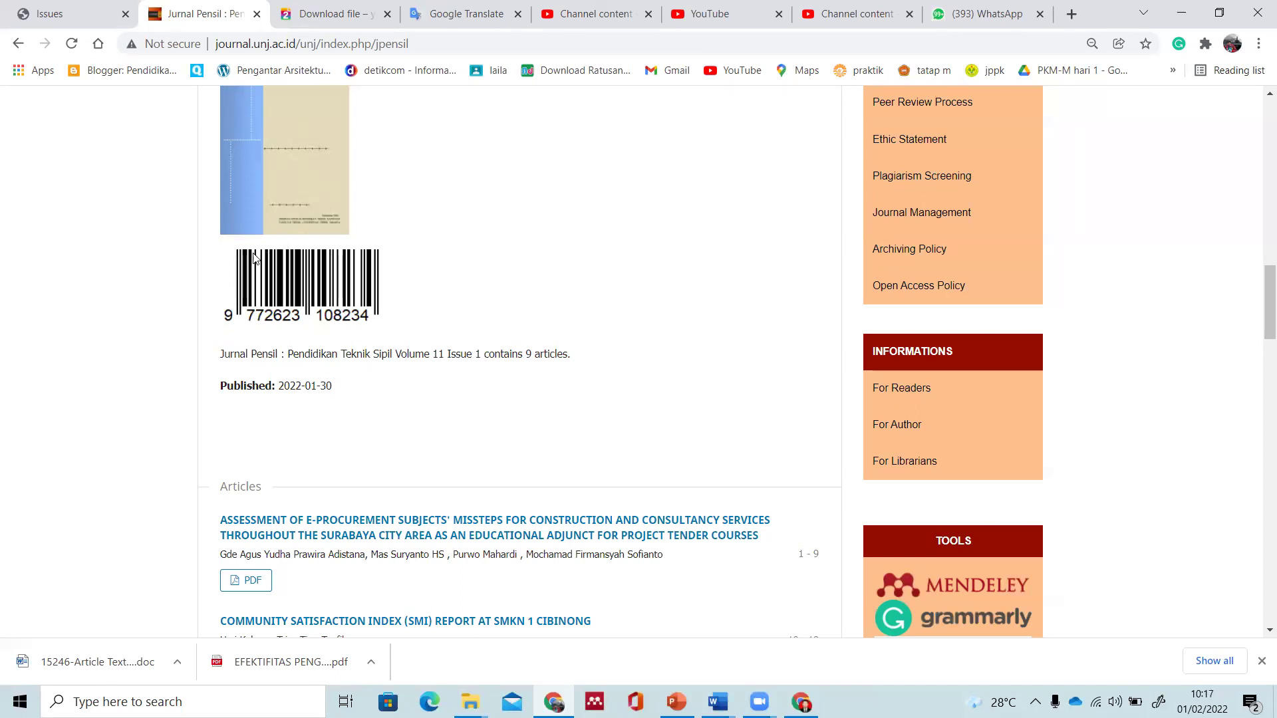
Step: Return to the Create Issue form, review its fields and discard the form without saving
click(88, 6)
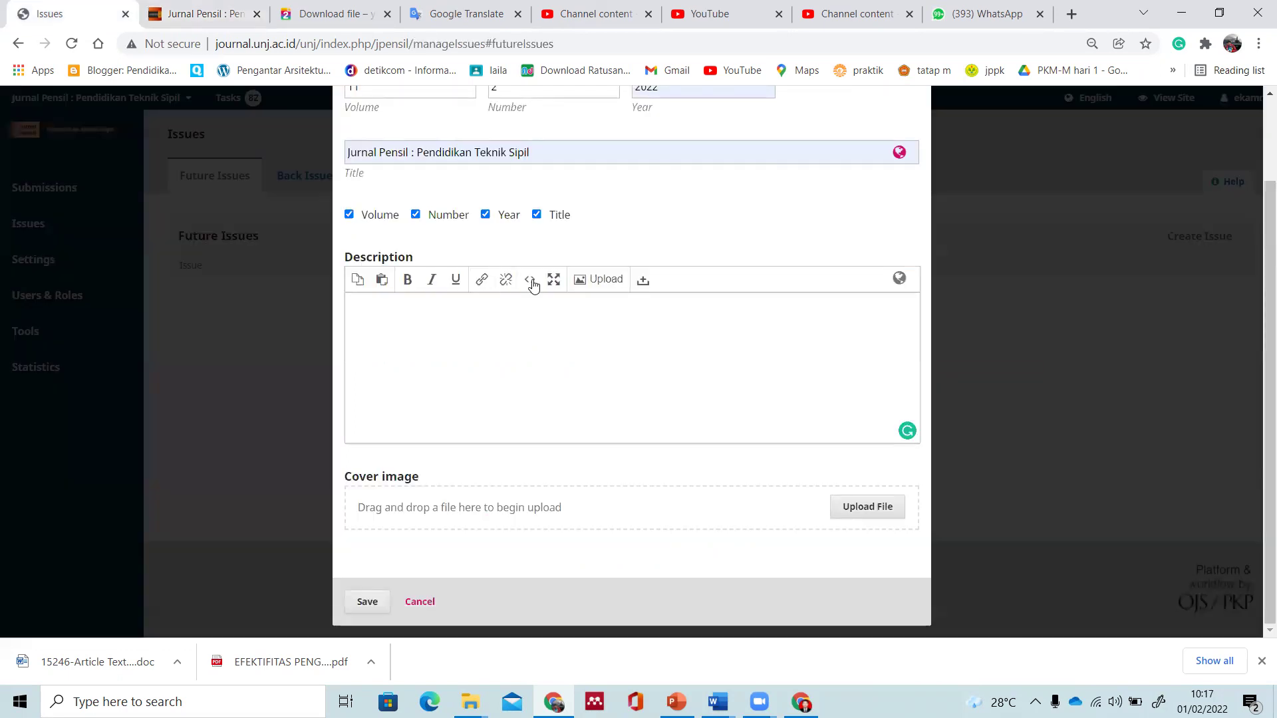
click(198, 352)
scroll(541, 561, up, 2)
scroll(415, 582, down, 2)
scroll(765, 277, up, 2)
scroll(892, 126, down, 3)
scroll(892, 126, up, 3)
click(907, 122)
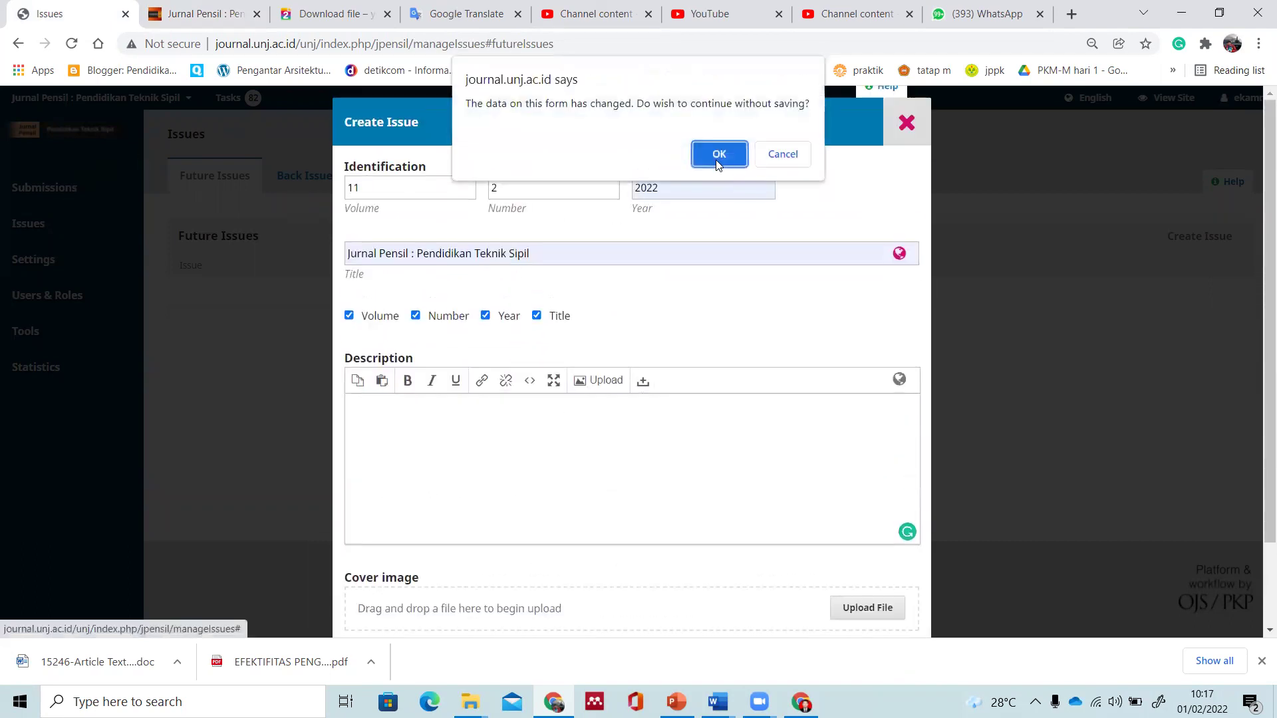
click(717, 159)
Step: Open submission 12156, about animated learning media for the Building Materials Science course, from the assigned submissions queue
mouse_move(53, 230)
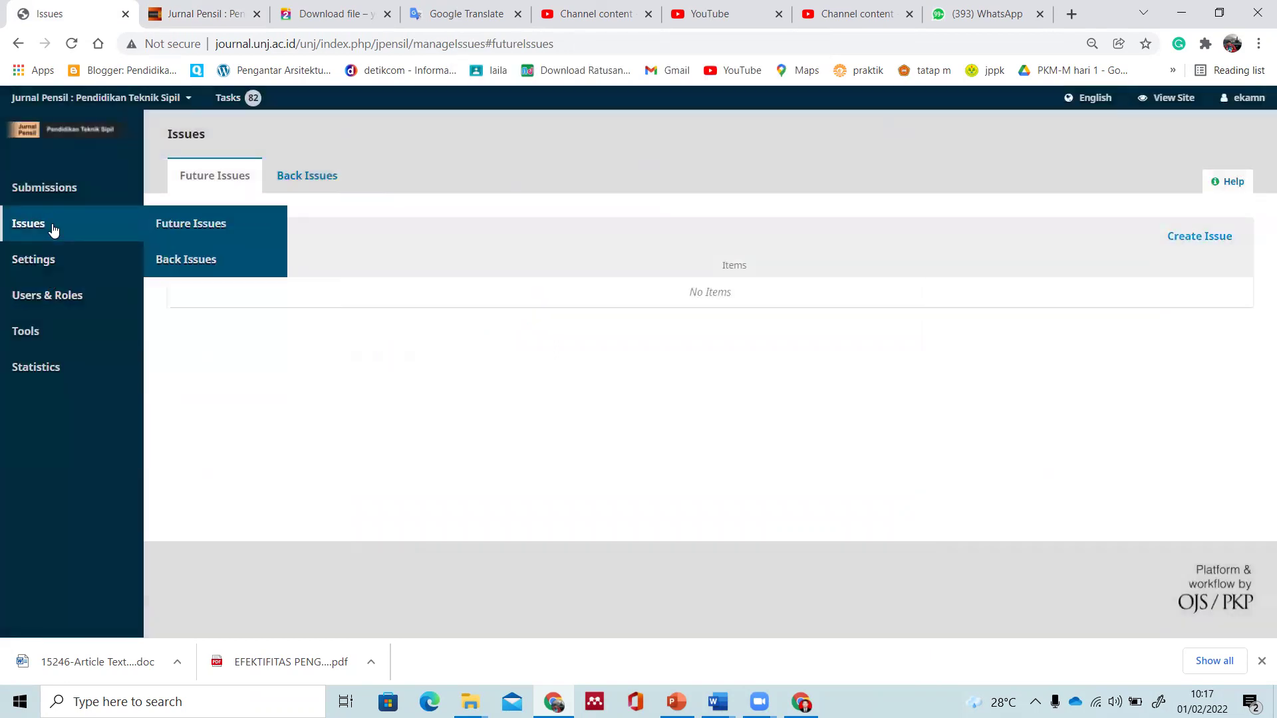
click(71, 190)
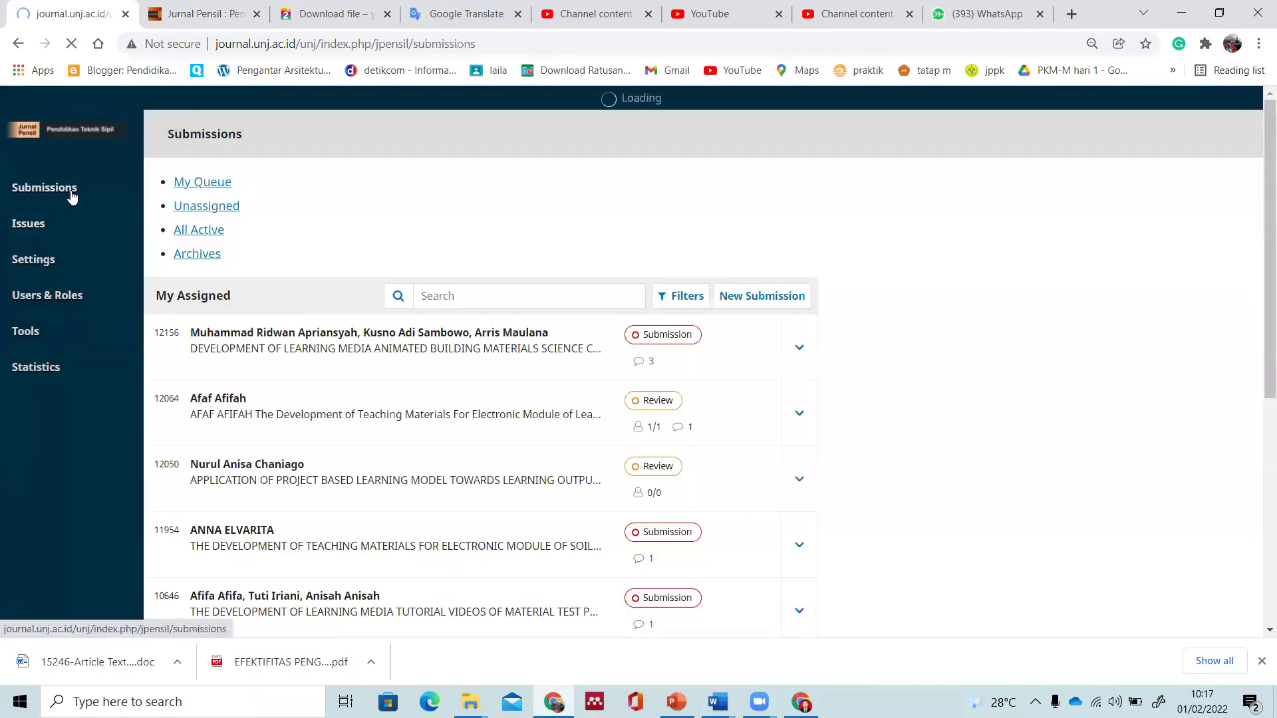
scroll(301, 415, down, 3)
scroll(304, 415, up, 3)
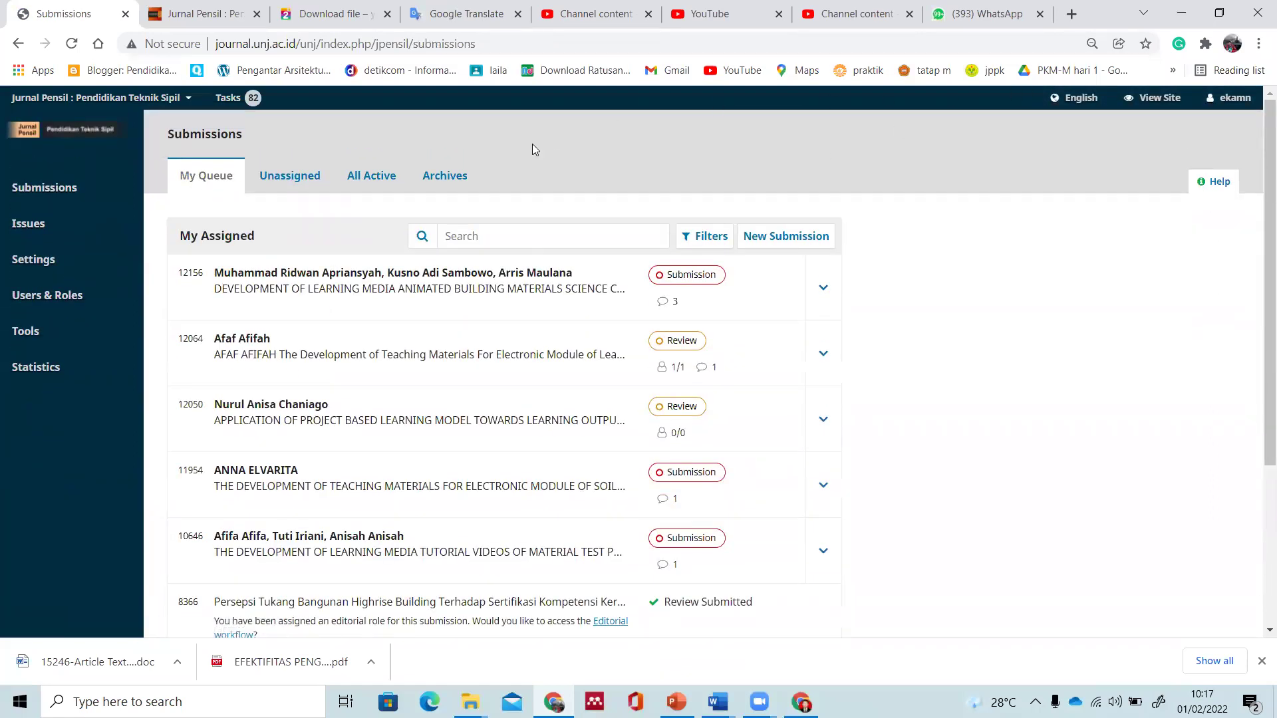
click(480, 298)
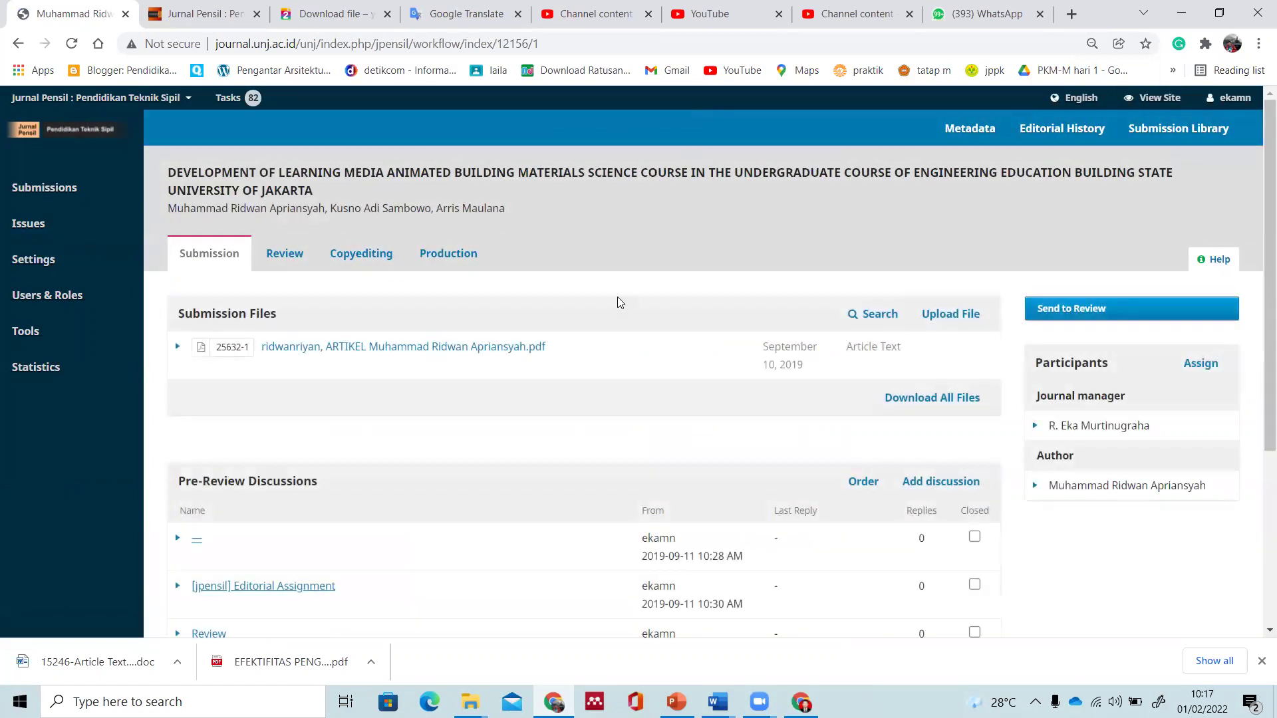
Step: Open the Schedule For Publication form in the submission's Production stage and view its issue choices and Pages field
click(450, 261)
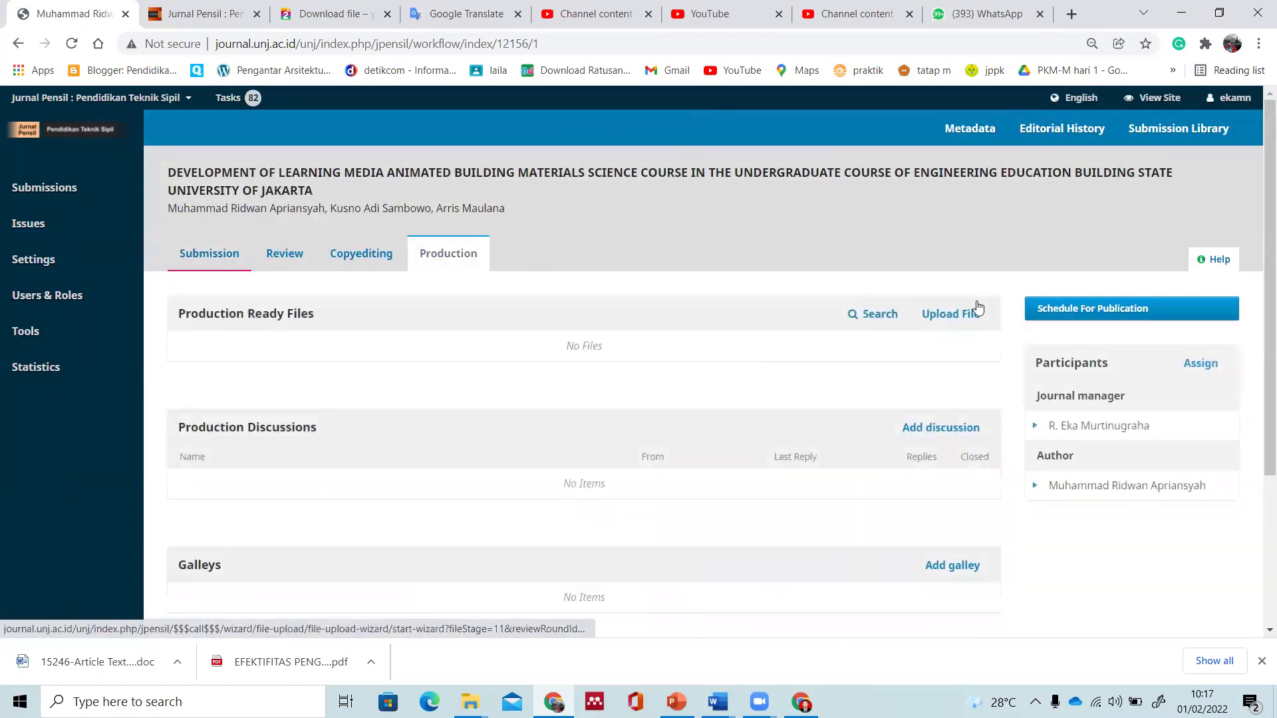
click(1062, 308)
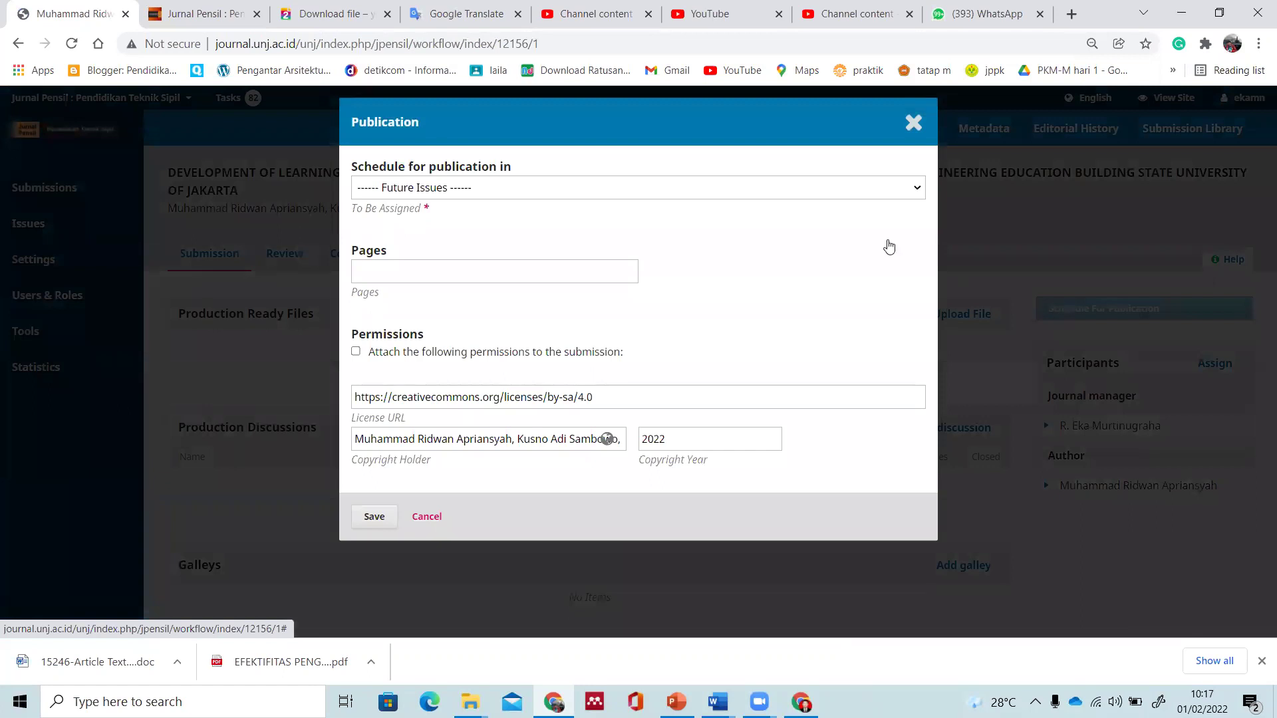
click(475, 189)
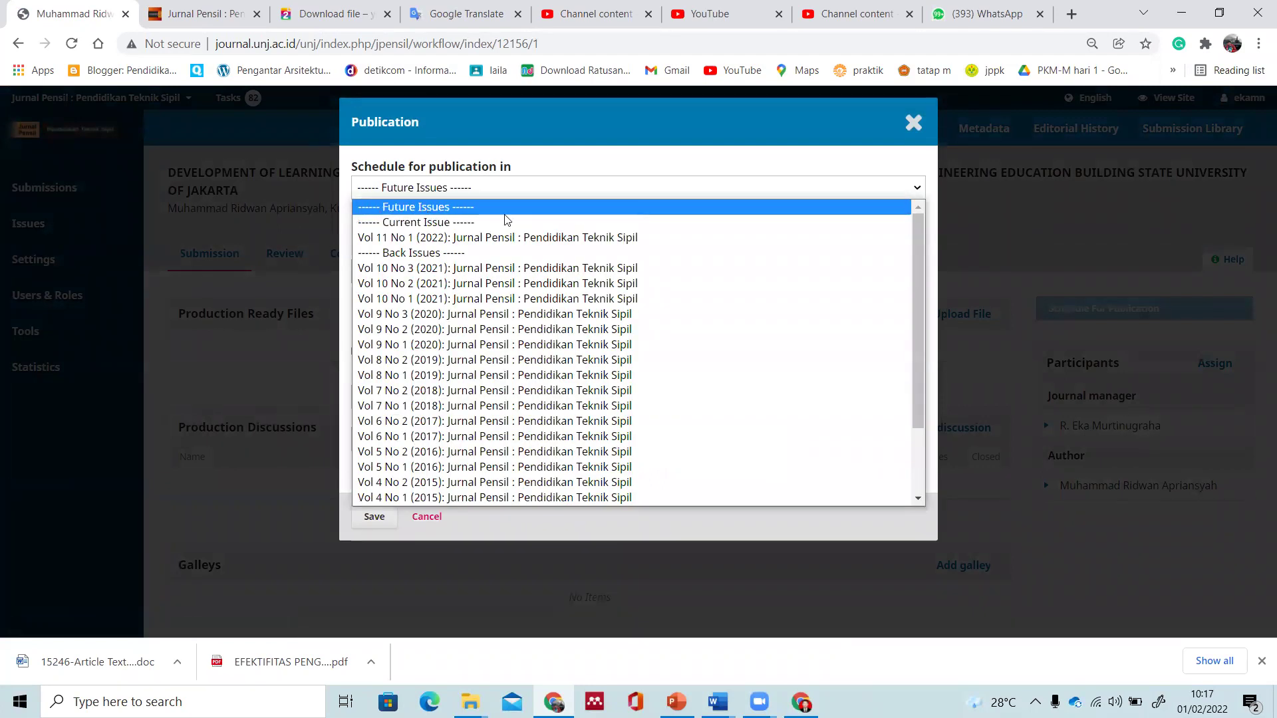
click(826, 136)
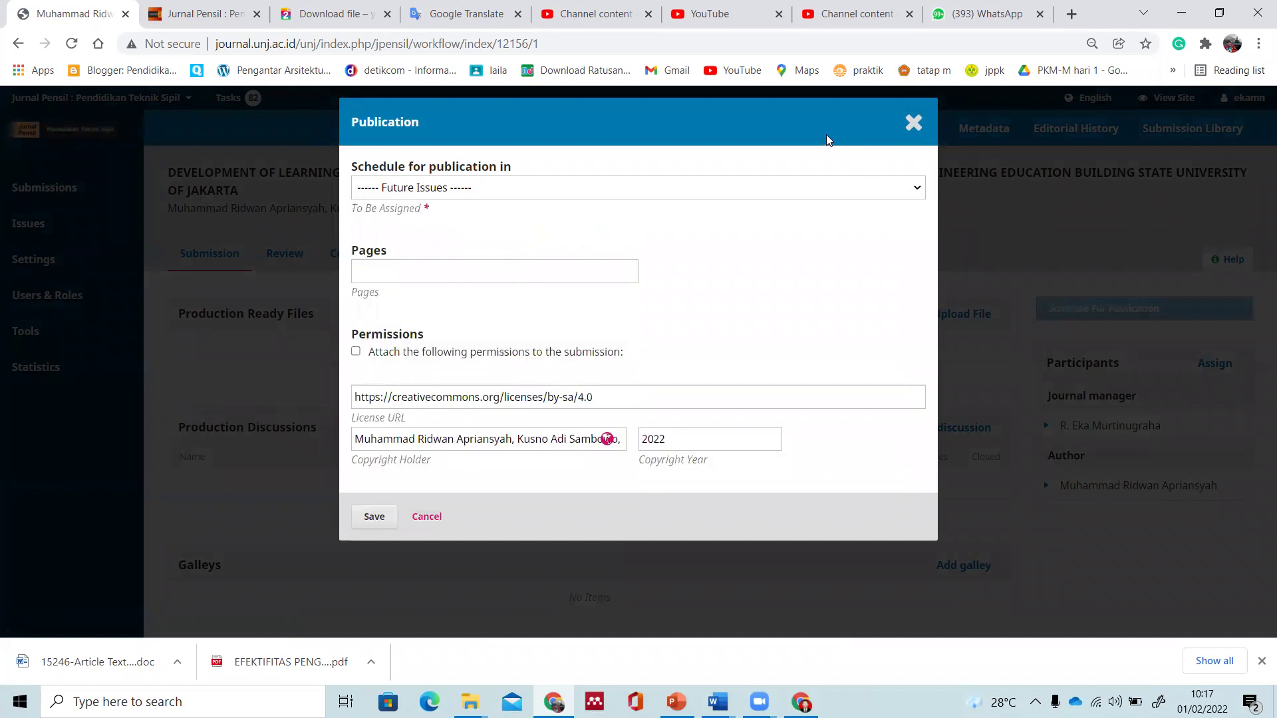
click(417, 271)
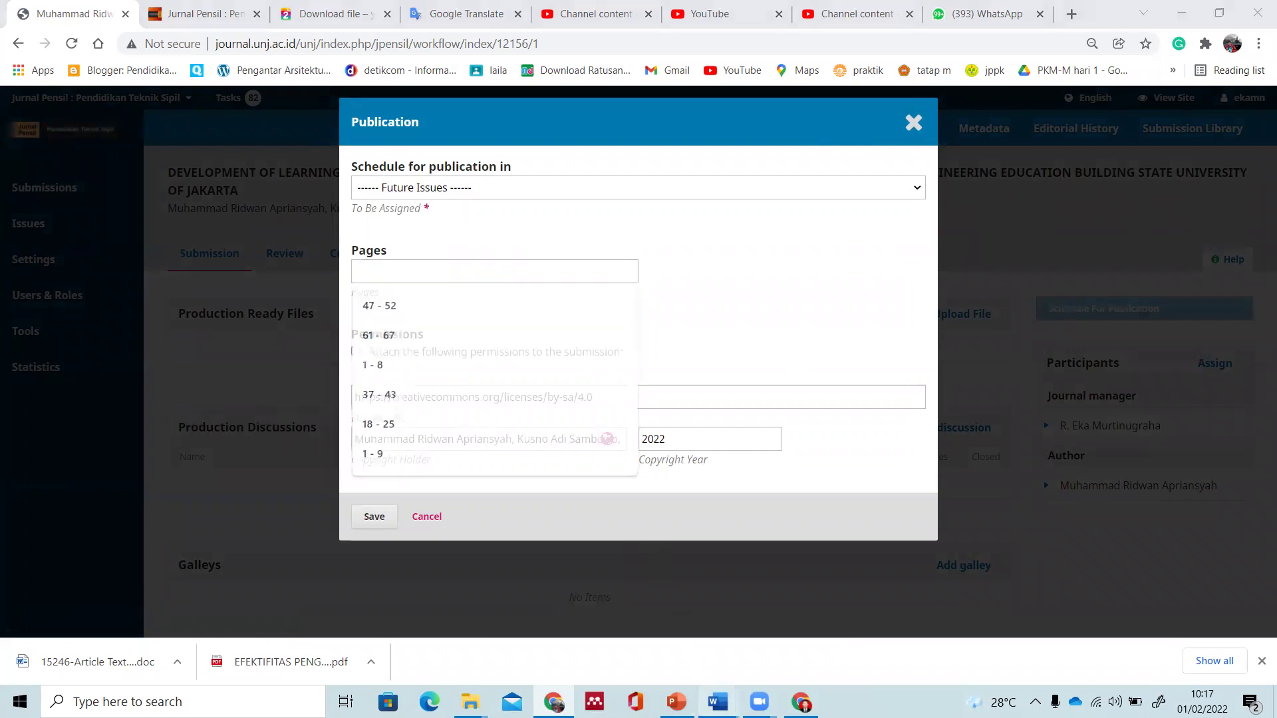
Step: Switch to Word to check the page range in the article's header, then return to the Publication form in Chrome
click(719, 701)
click(854, 645)
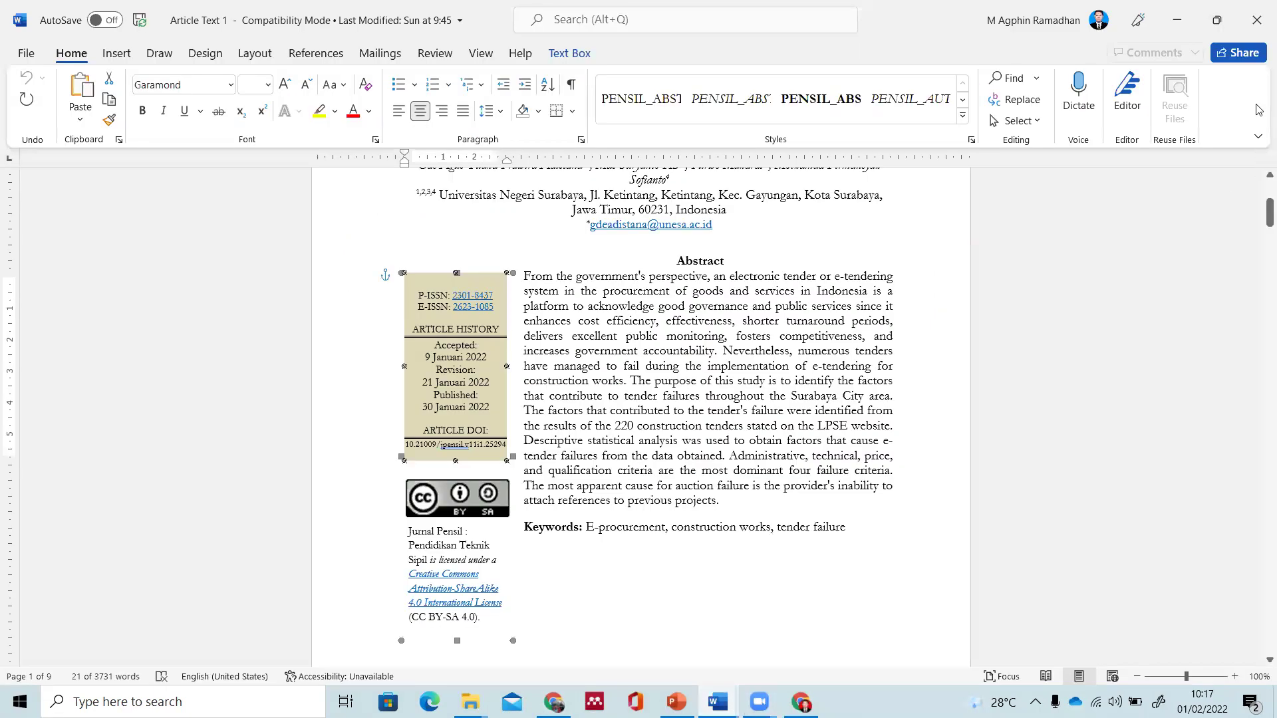
scroll(1259, 213, up, 6)
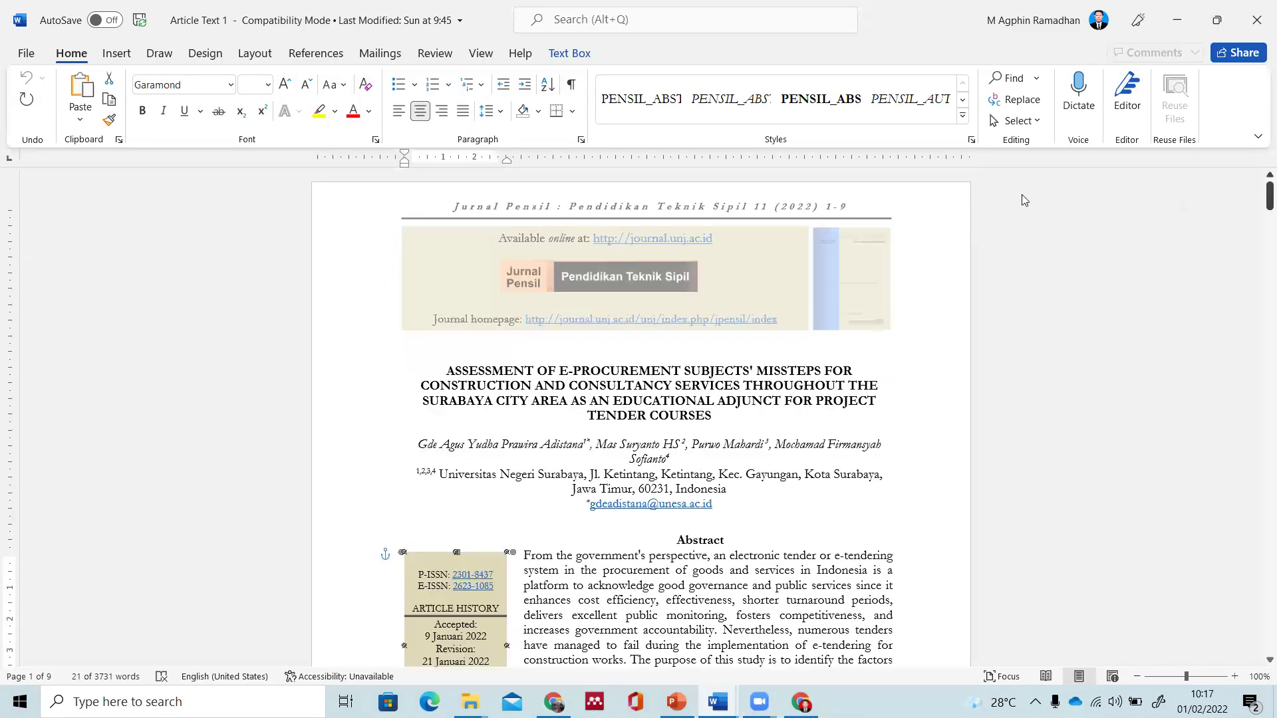
key(alt+Tab)
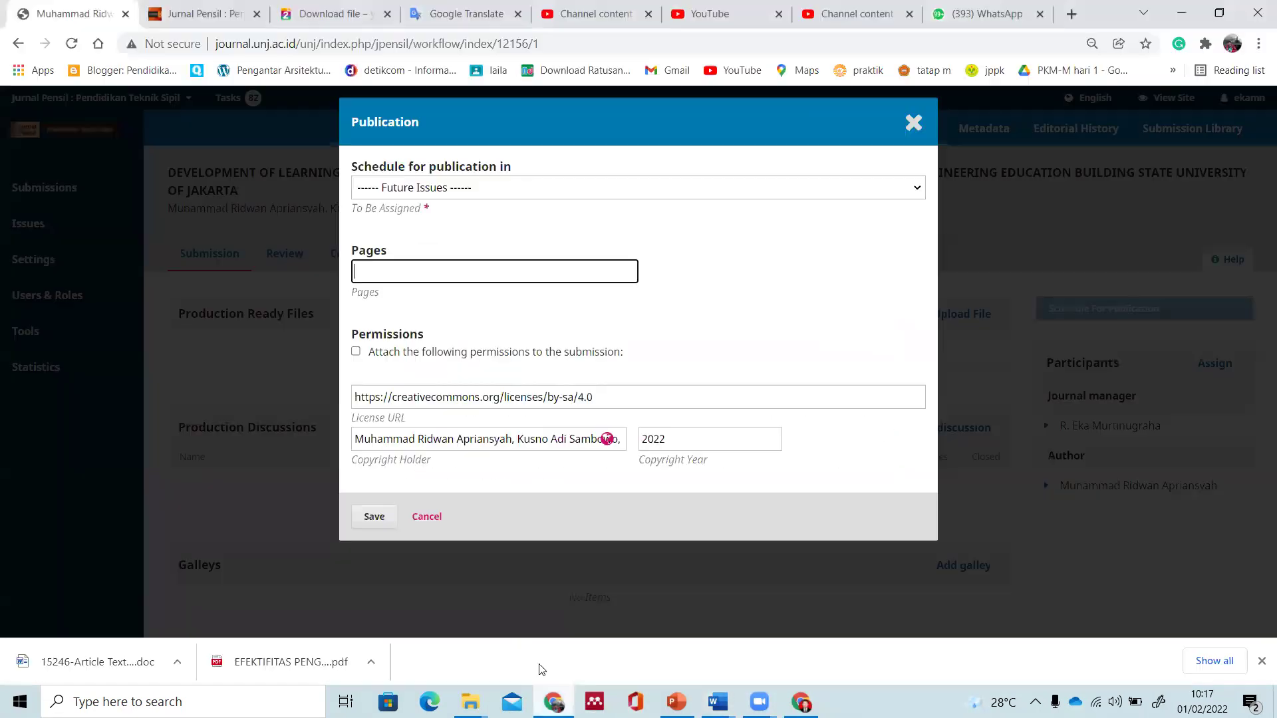
Step: Fill in the Pages field of the Publication form with the article's page range, 1 - 9
text(1)
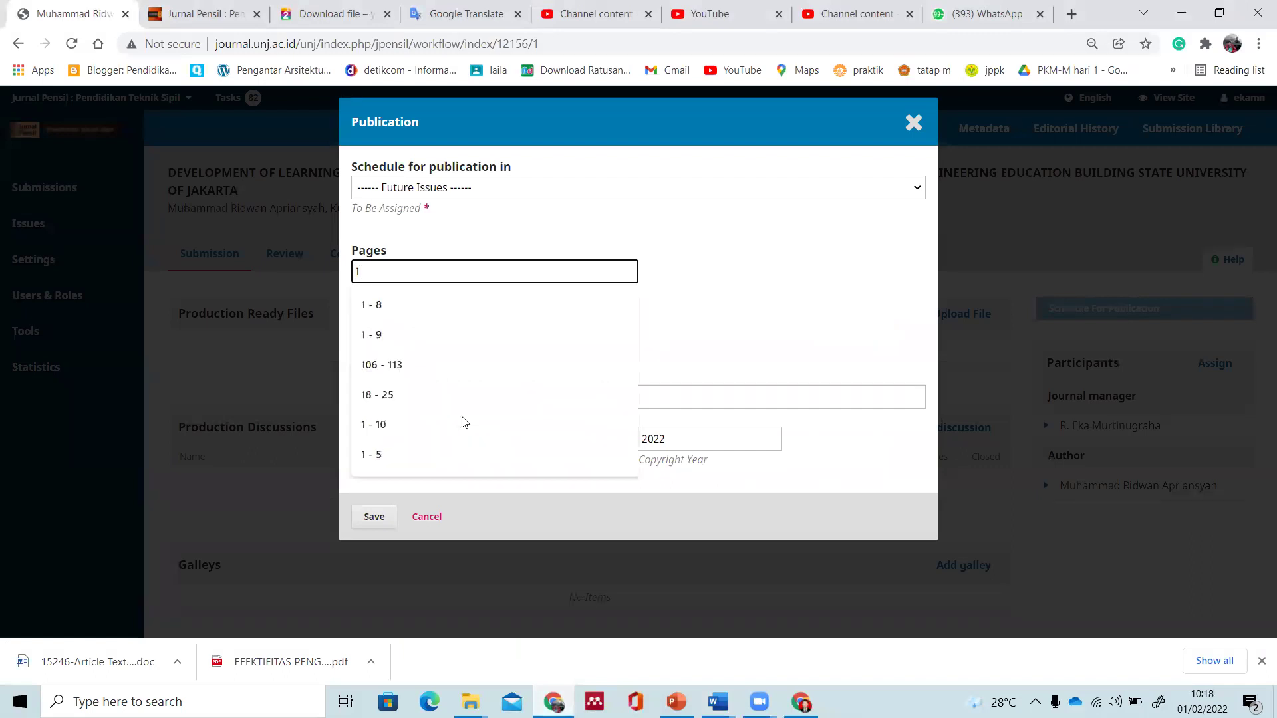
text( -)
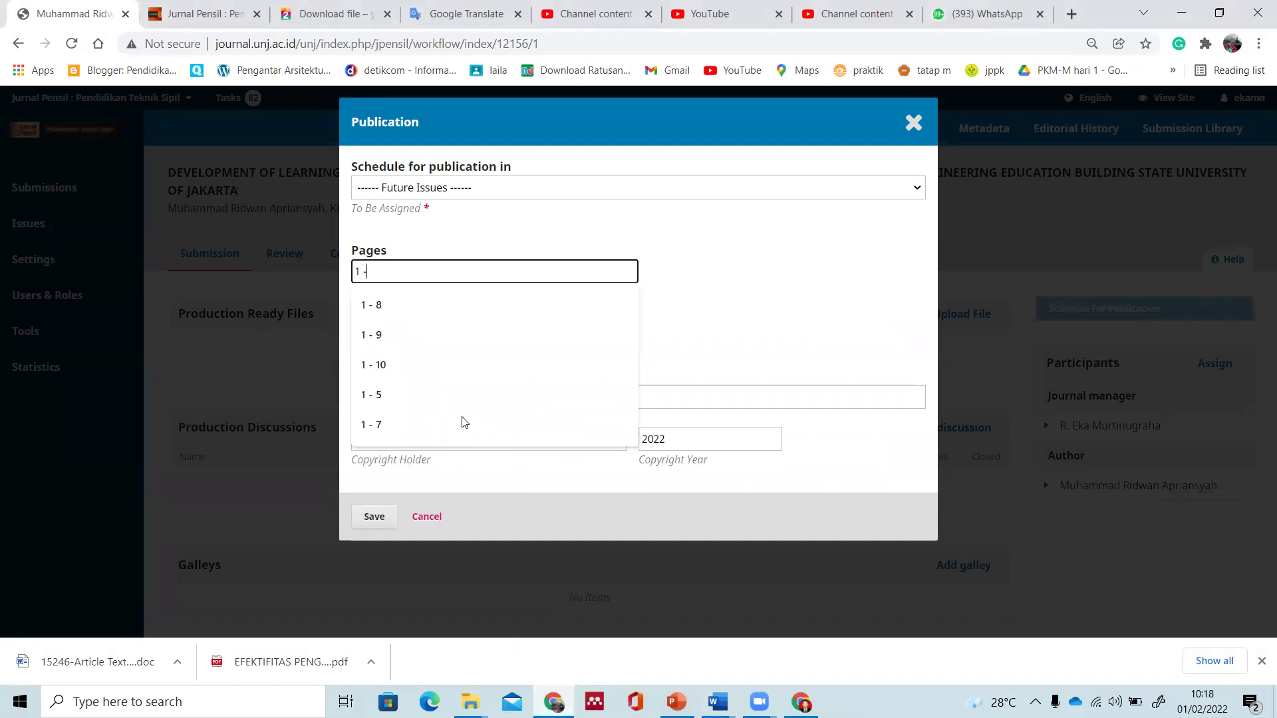
text( 9)
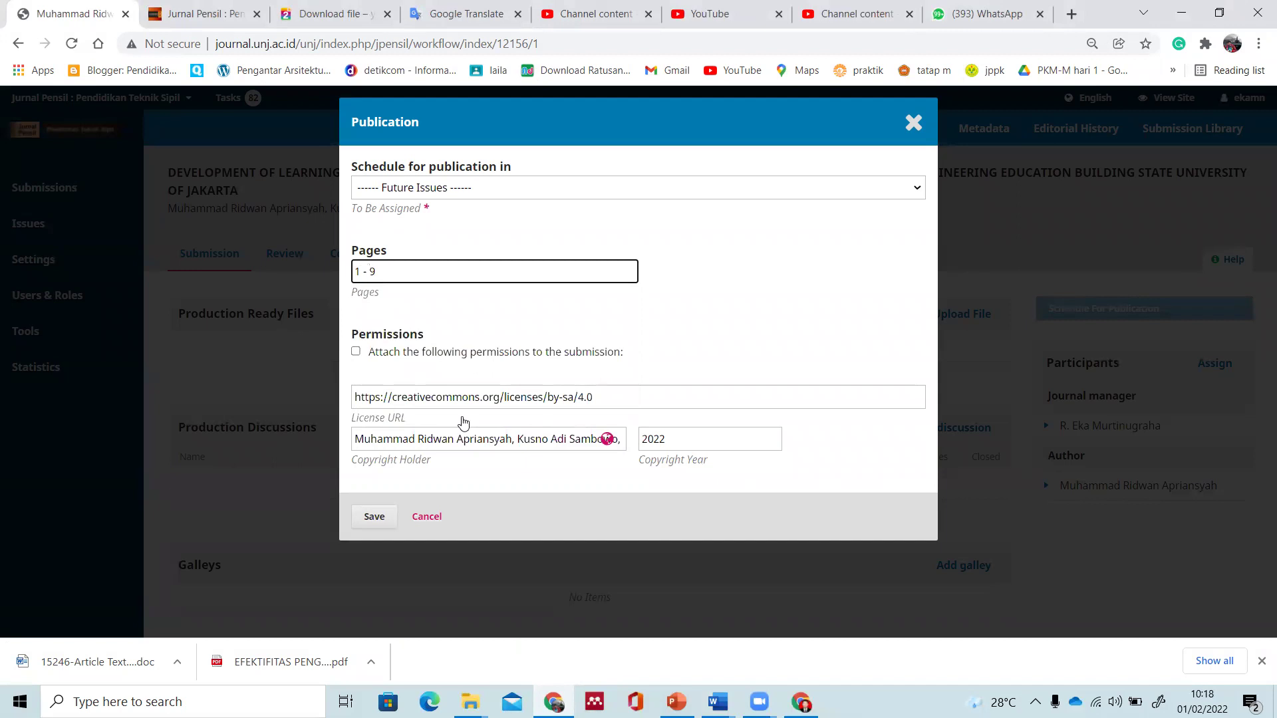
click(566, 309)
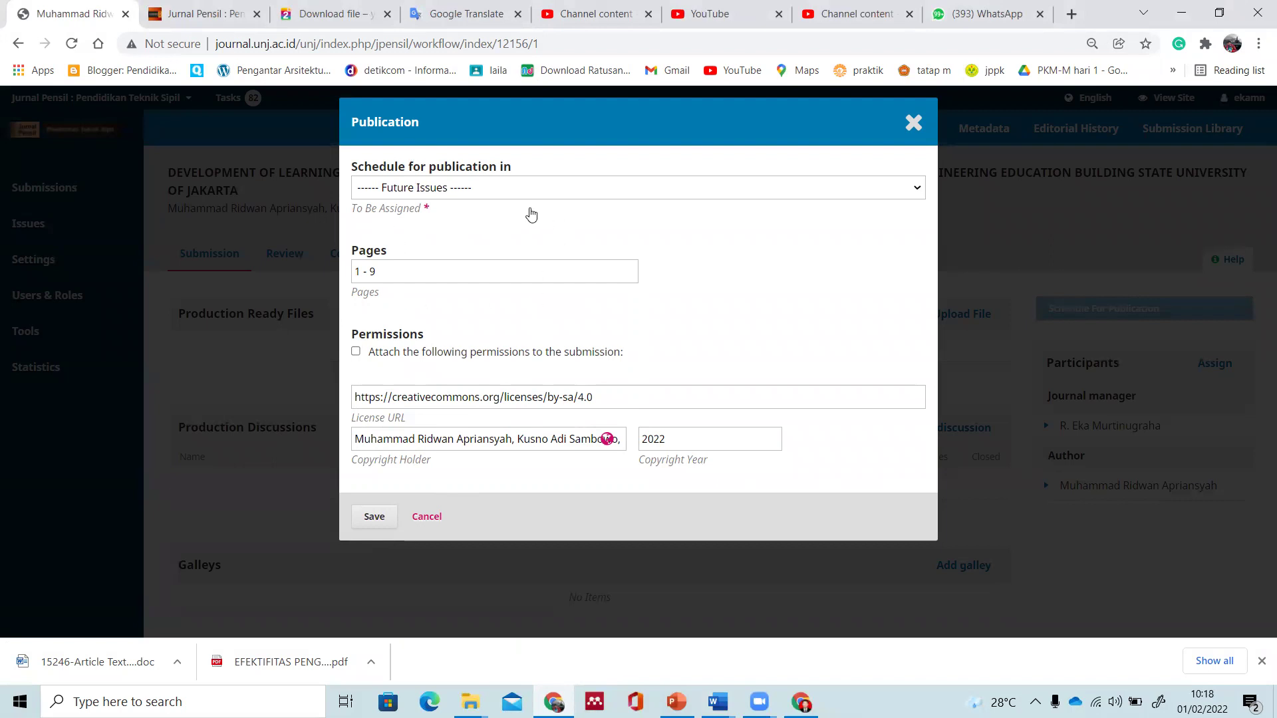
Step: Switch to the e-procurement article in Word to view the article DOI in its history box, and return to the Publication form in Chrome
click(717, 699)
click(812, 602)
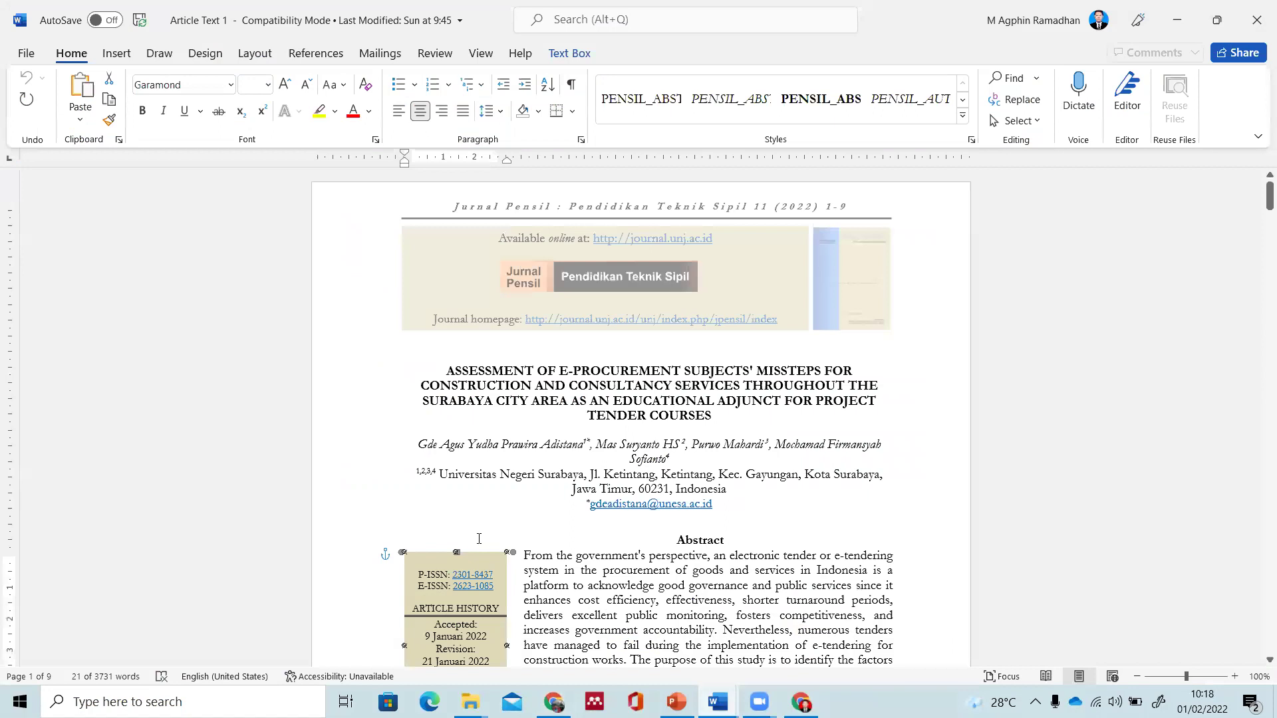
scroll(473, 624, down, 3)
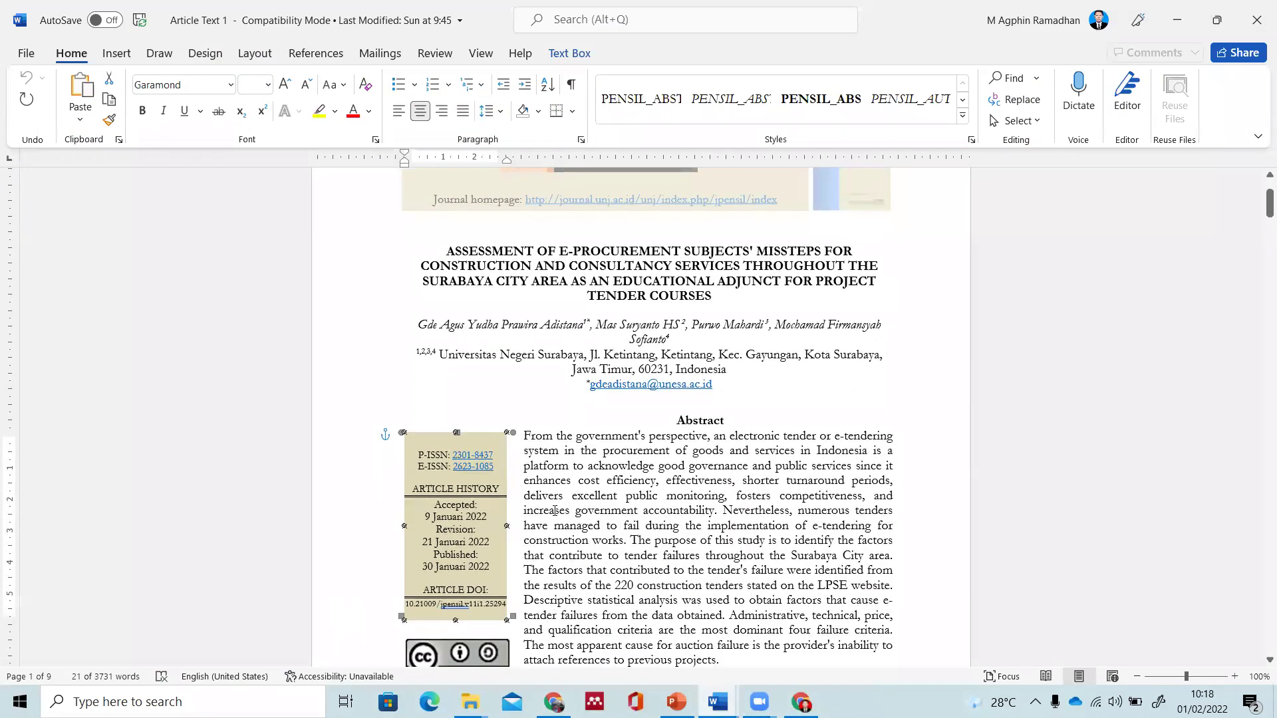
click(553, 700)
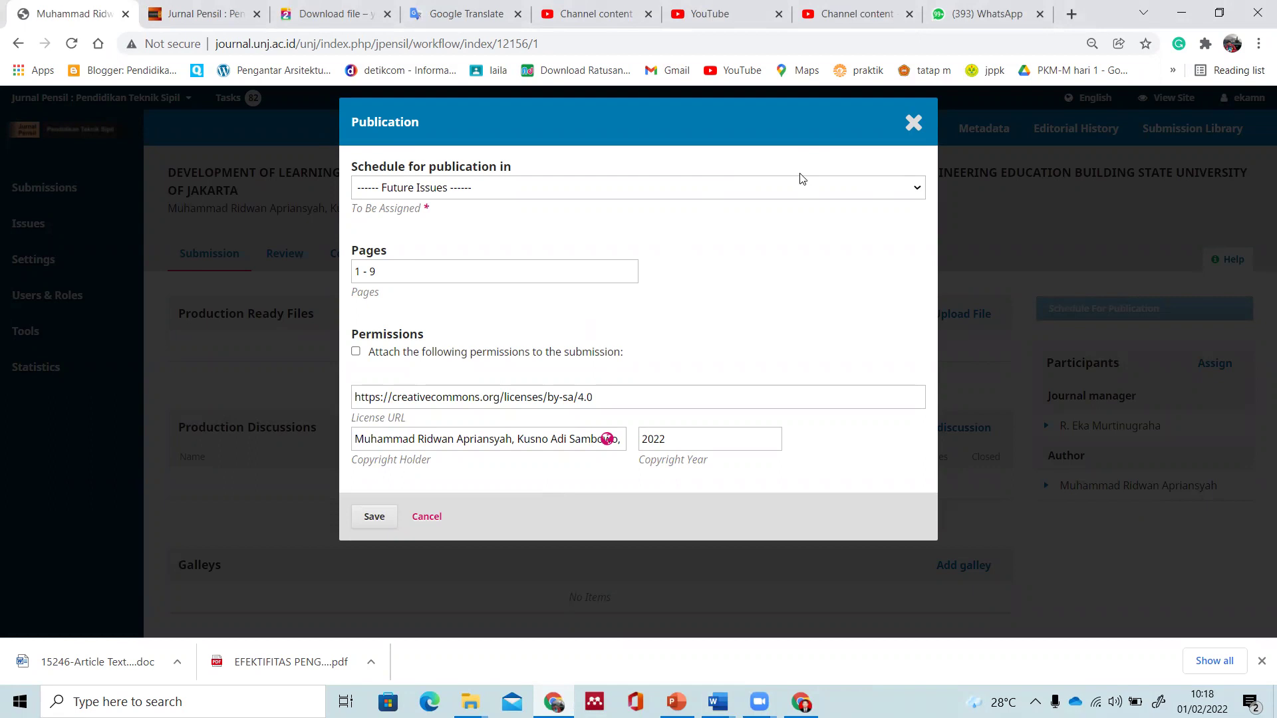
Step: Close the Publication form without saving and bring up the journal's Future Issues and Back Issues choices
click(914, 123)
click(728, 156)
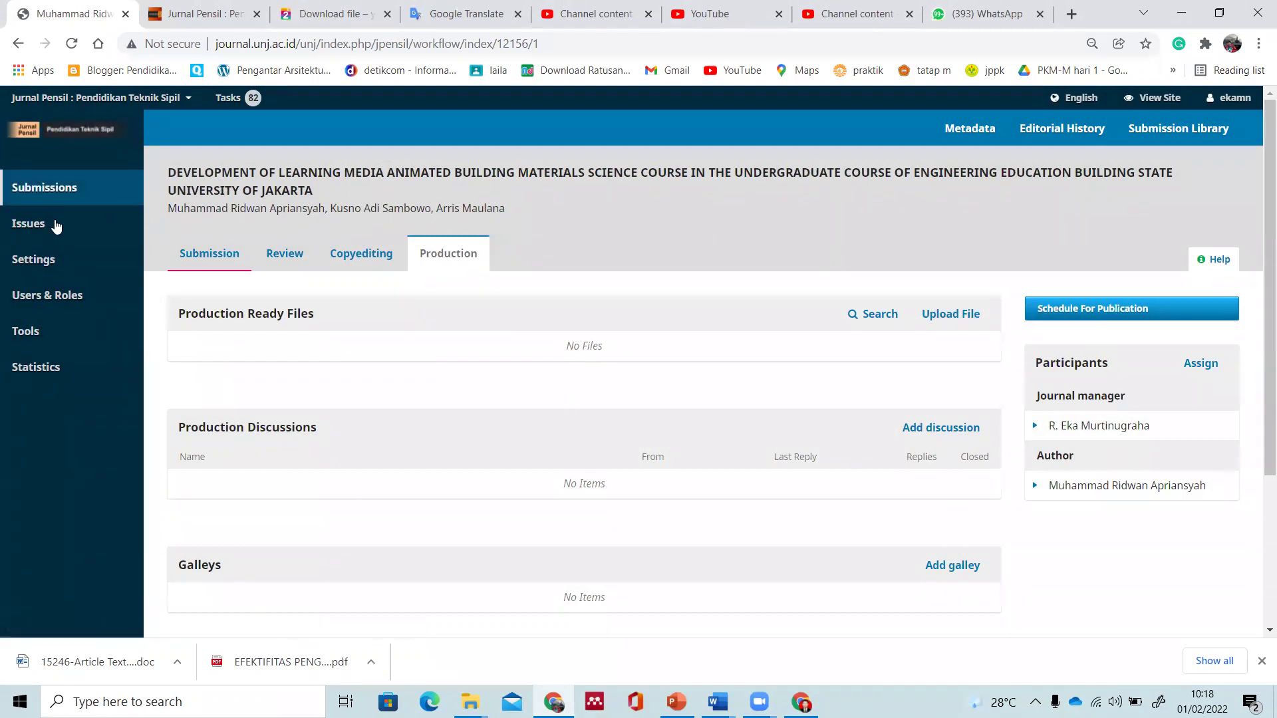
mouse_move(55, 230)
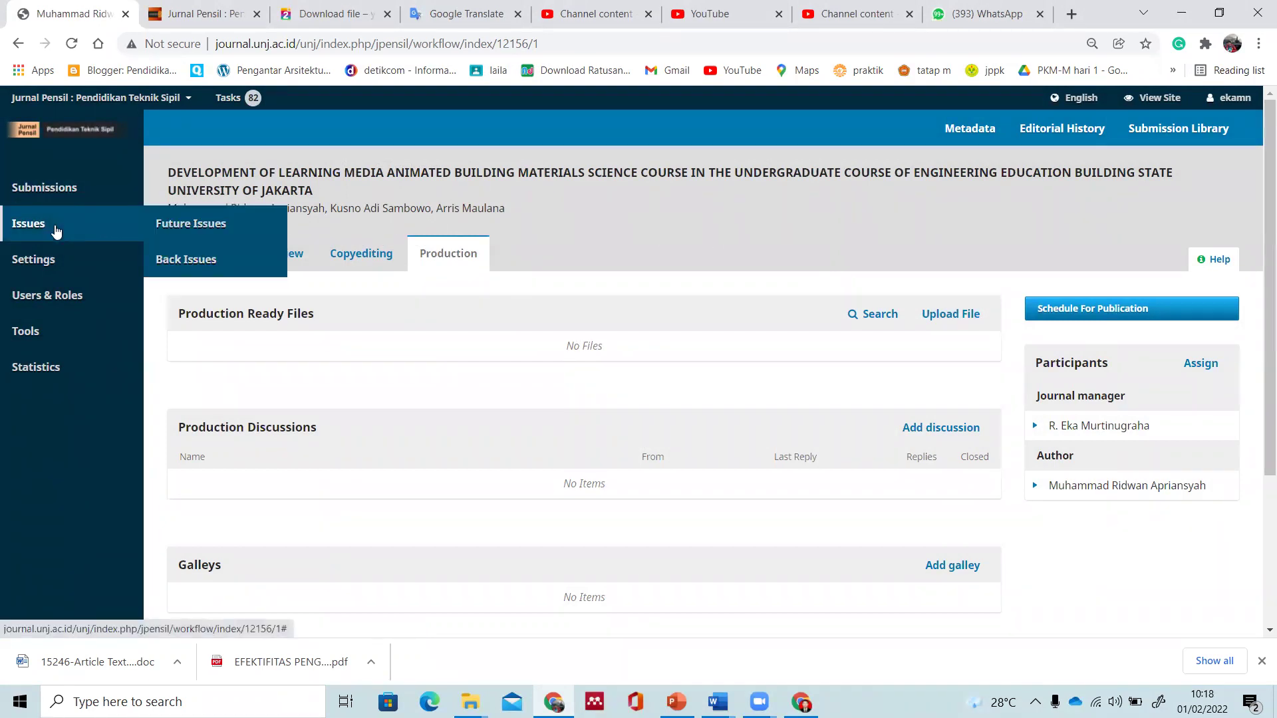